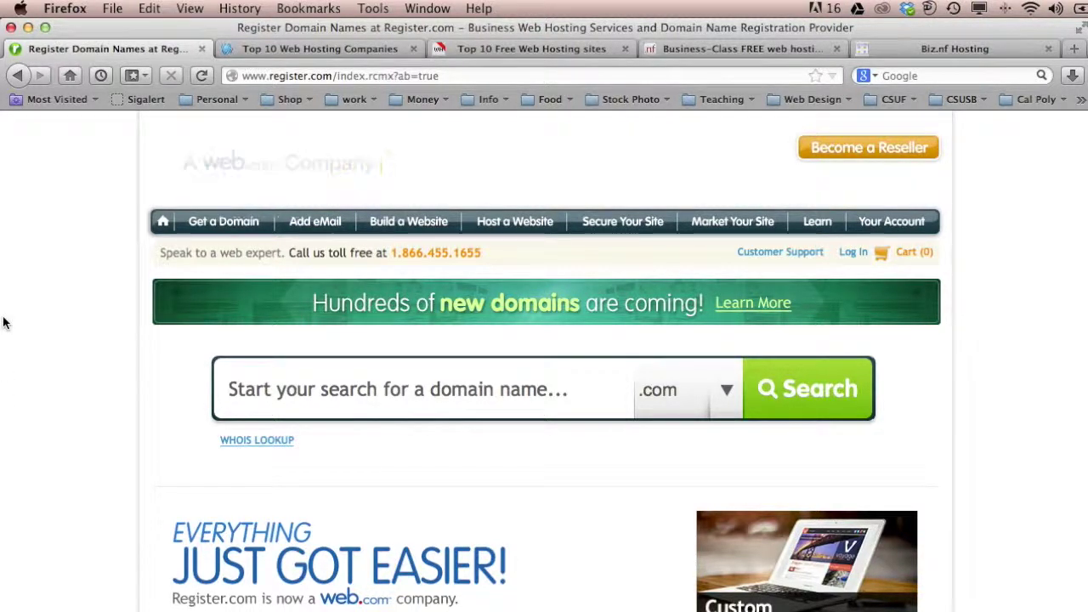
Move from the Register.com home page to the Top 10 Web Hosting Companies page
click(356, 51)
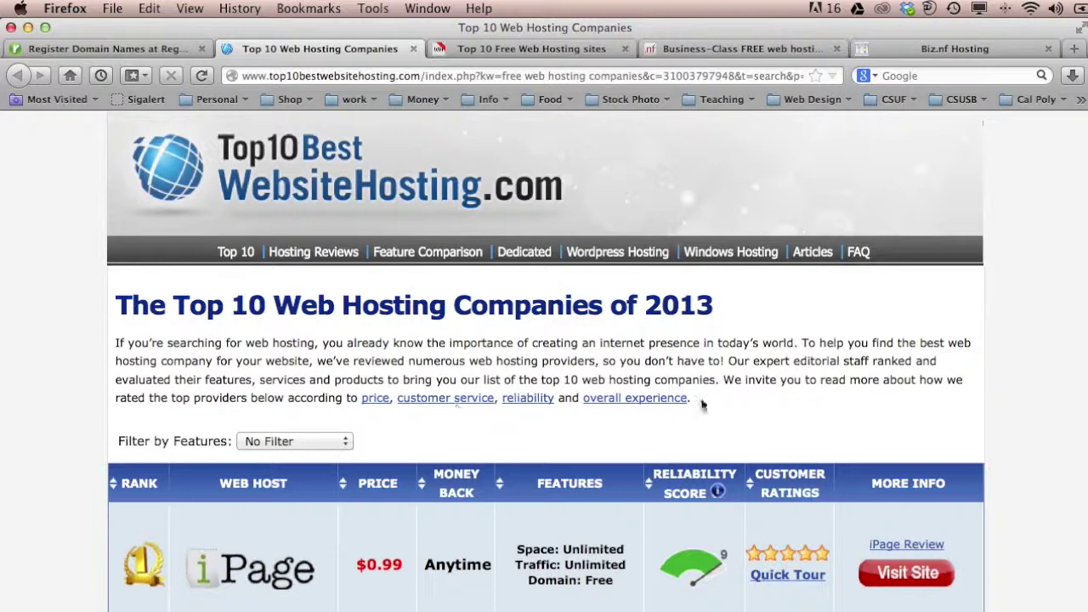
scroll(701, 406, down, 5)
scroll(831, 462, down, 5)
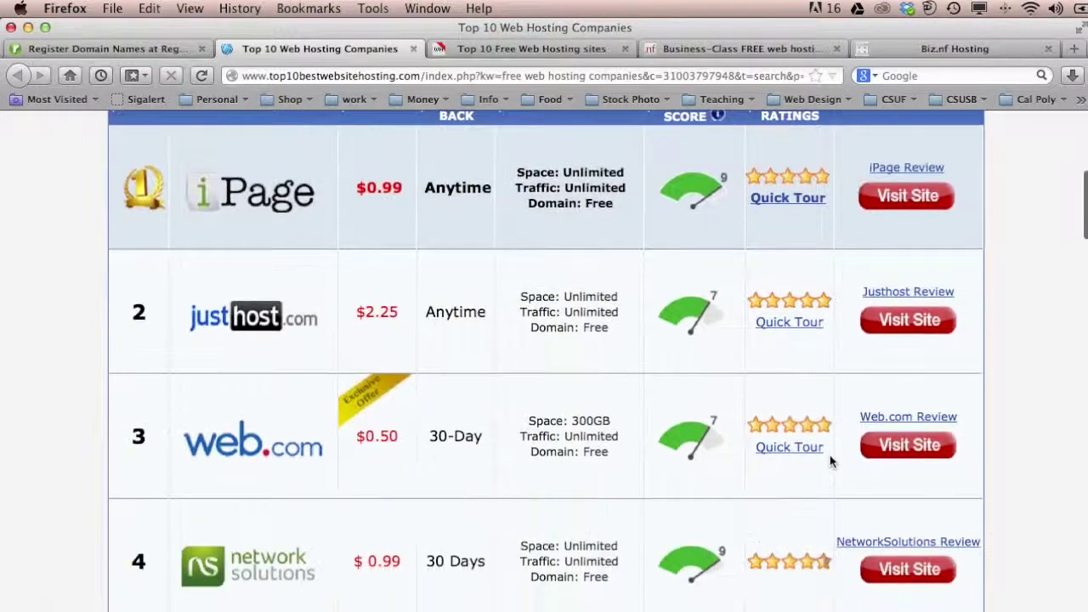
scroll(395, 407, up, 3)
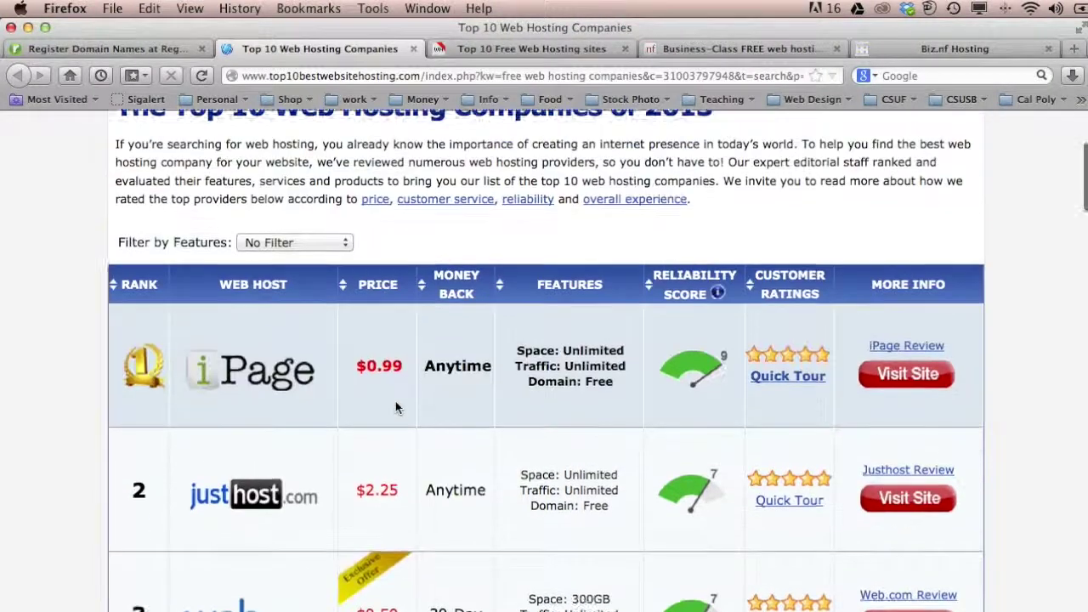
scroll(380, 497, down, 5)
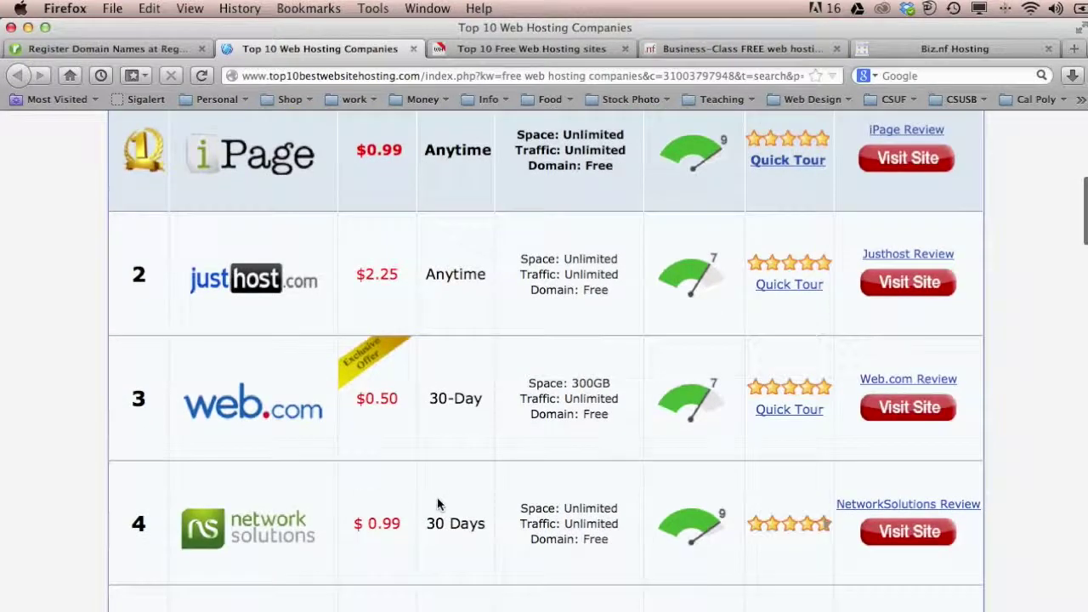
scroll(519, 493, down, 3)
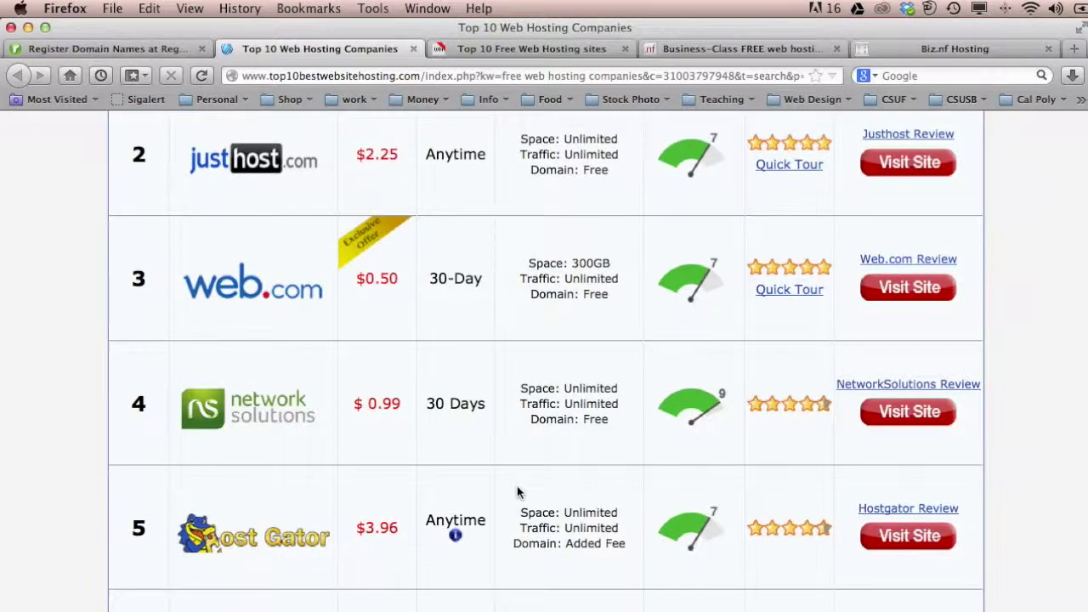
scroll(517, 492, down, 2)
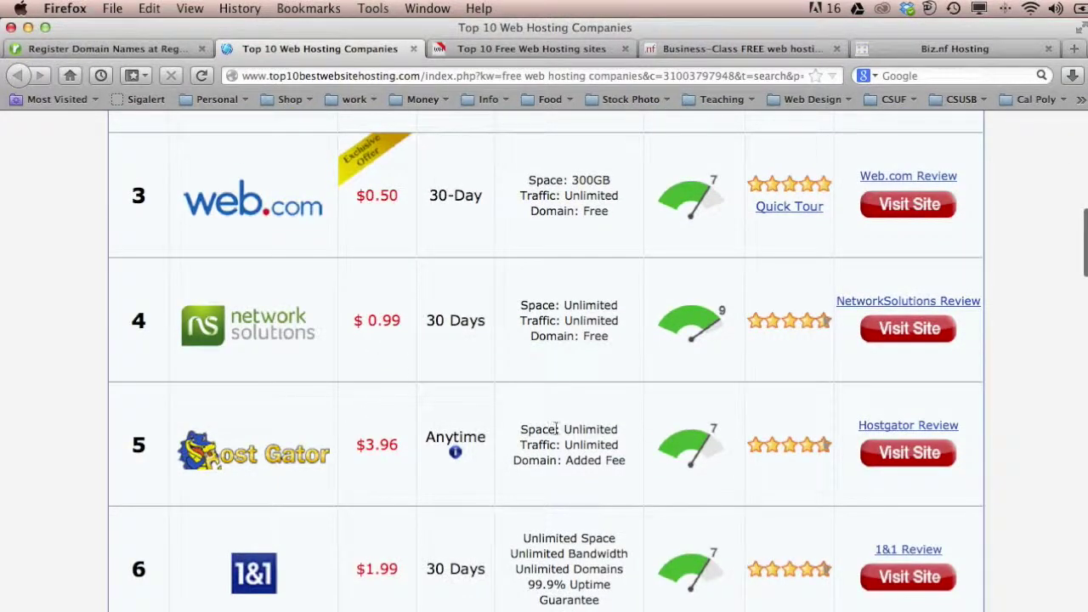
scroll(556, 429, down, 6)
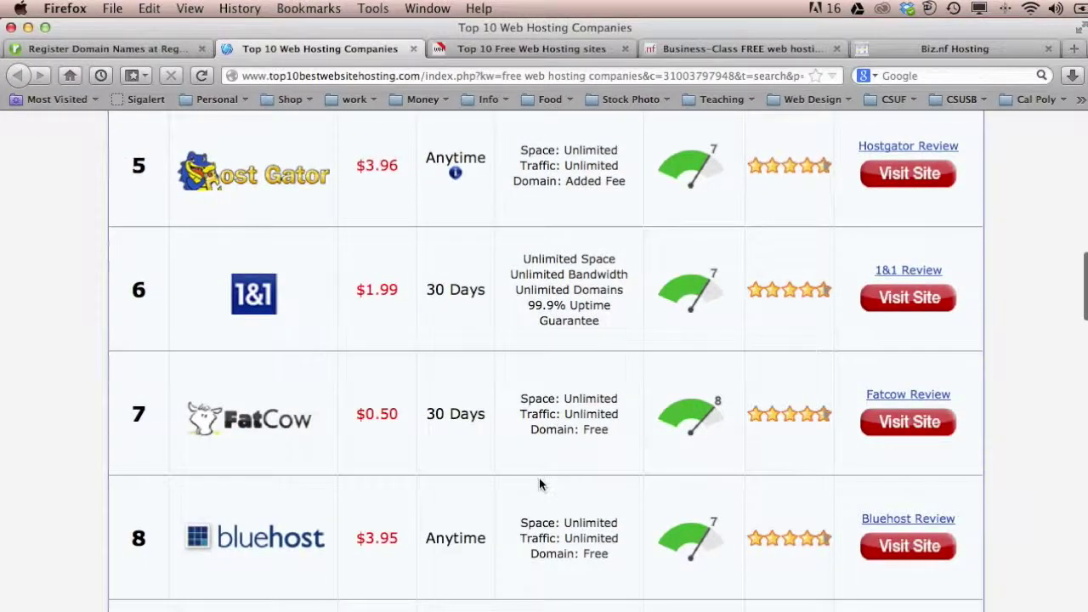
scroll(540, 479, down, 4)
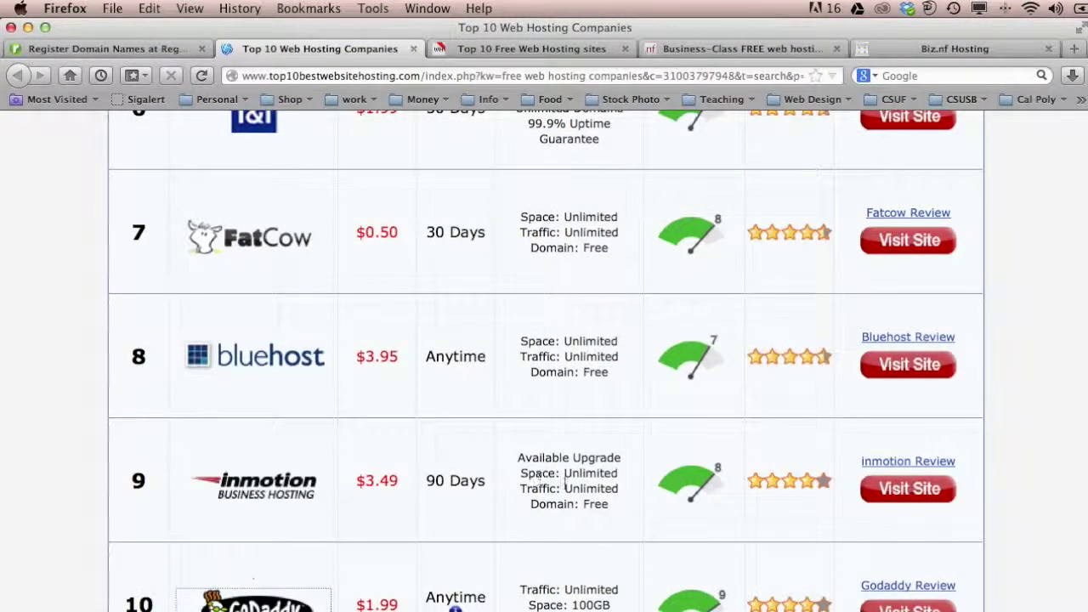
scroll(539, 475, down, 4)
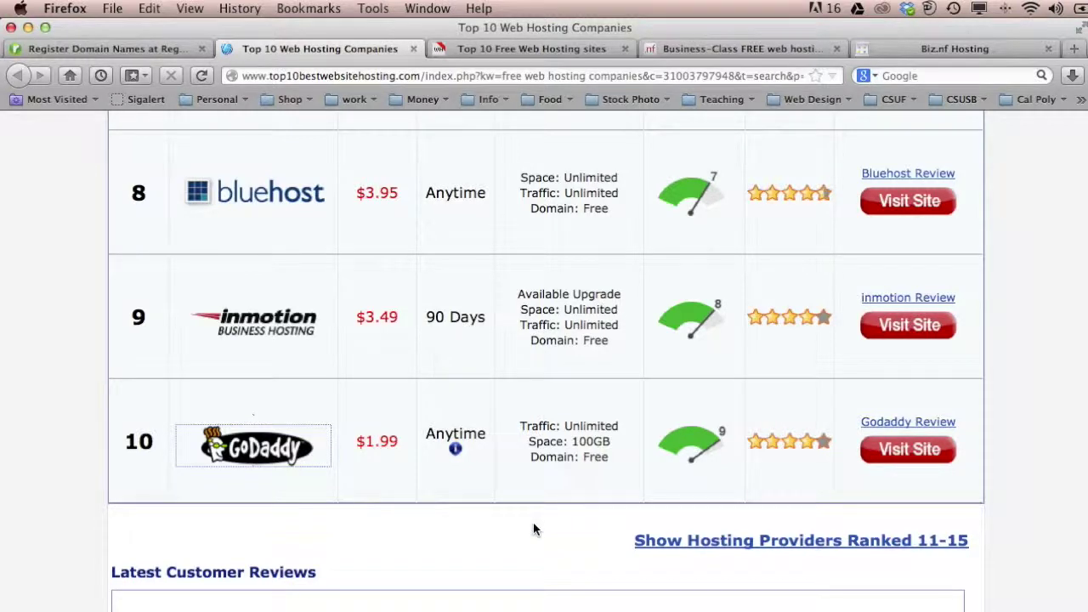
scroll(534, 529, down, 8)
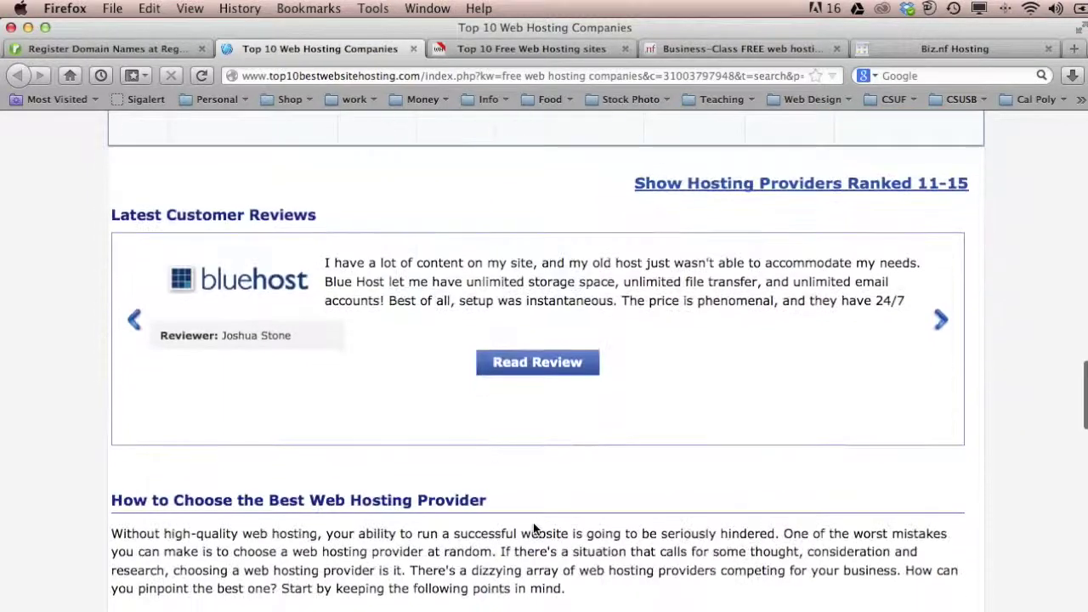
scroll(790, 301, up, 20)
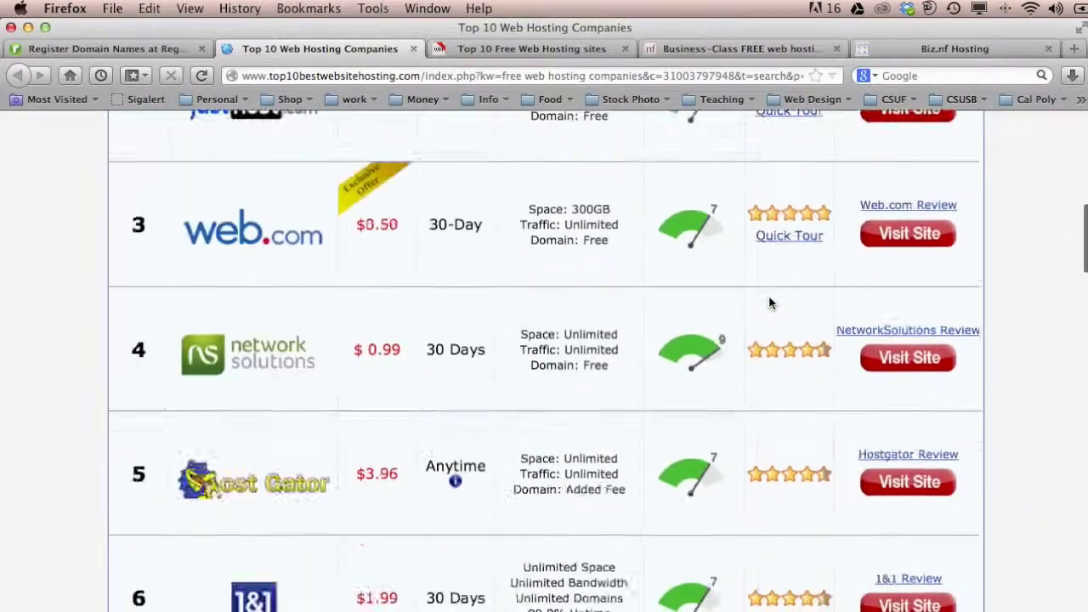
scroll(750, 303, up, 3)
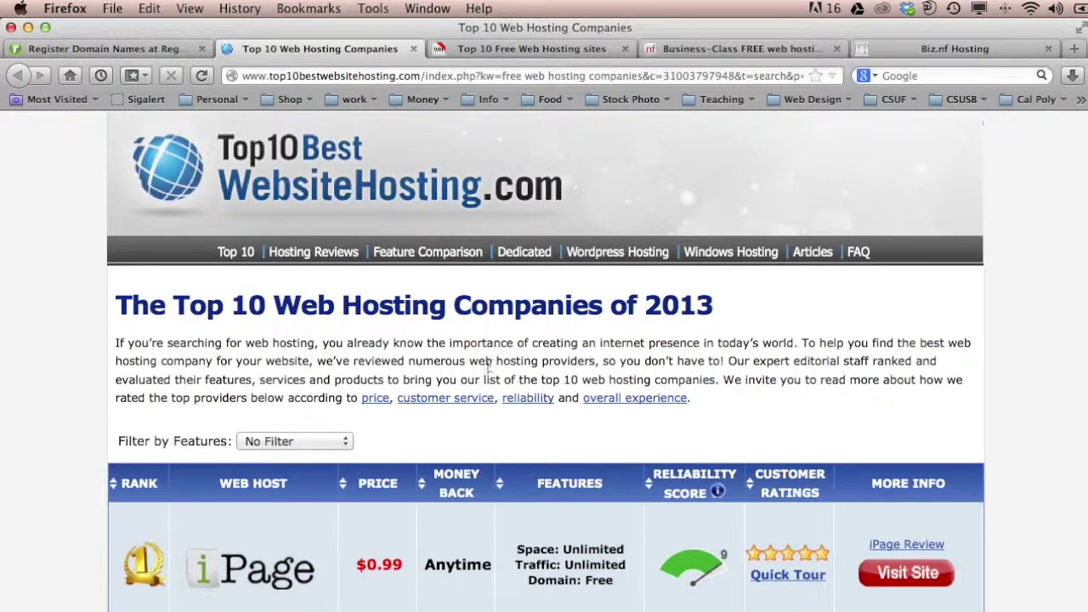
Scroll through the Top 10 Free Web Hosting sites list, then bring up Biz.nf's free hosting page
click(521, 51)
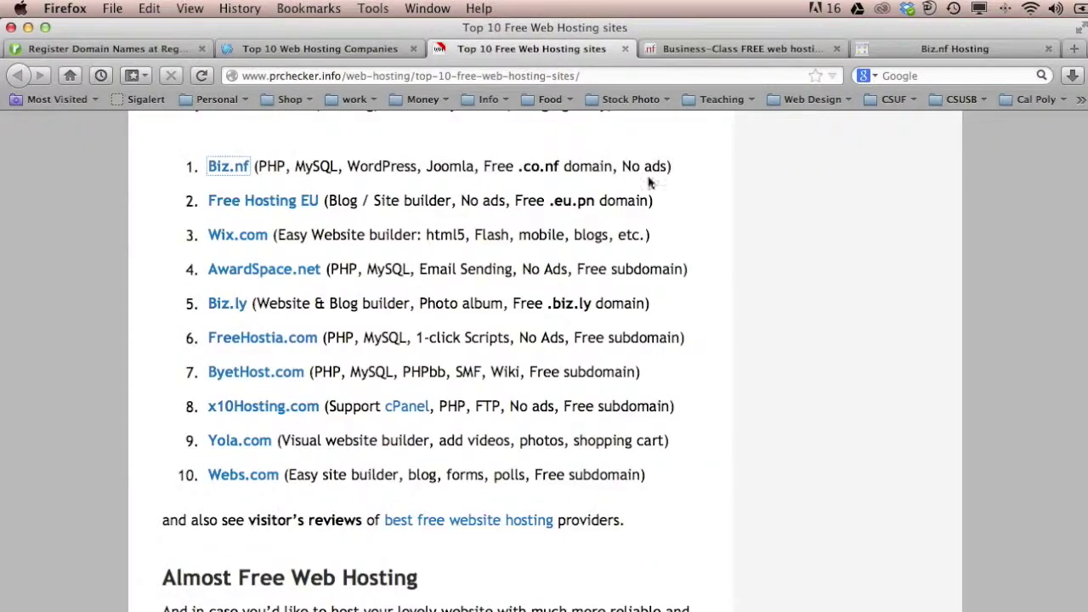
scroll(786, 285, up, 10)
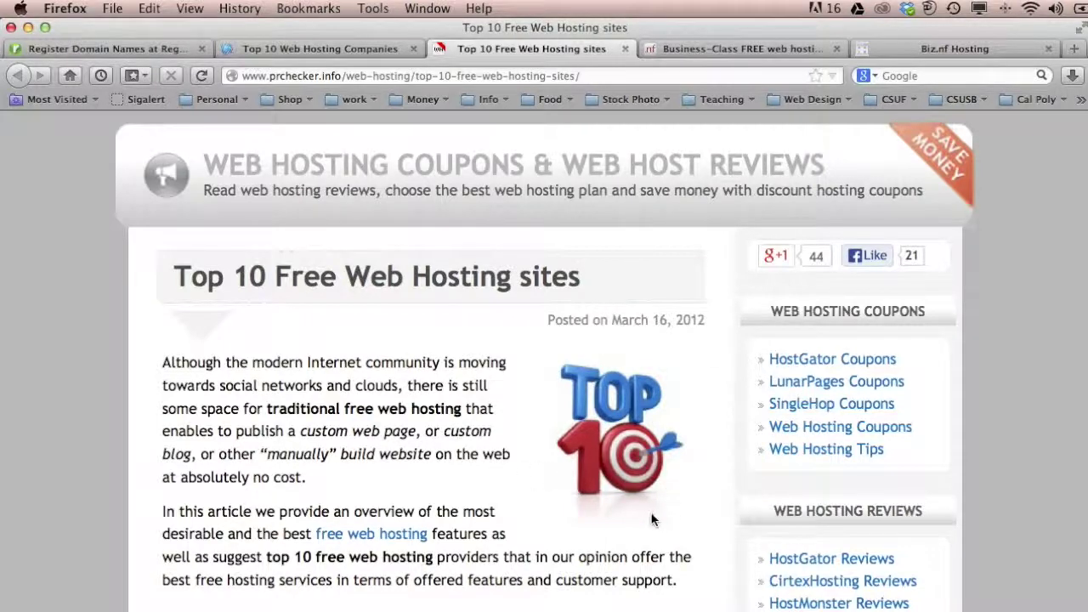
scroll(652, 520, down, 12)
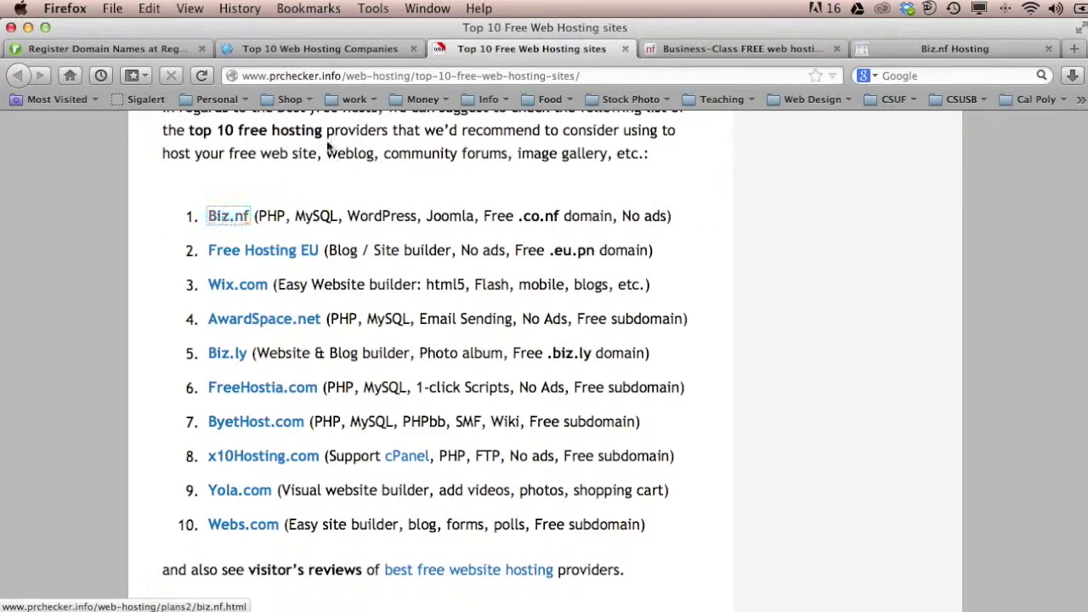
click(684, 49)
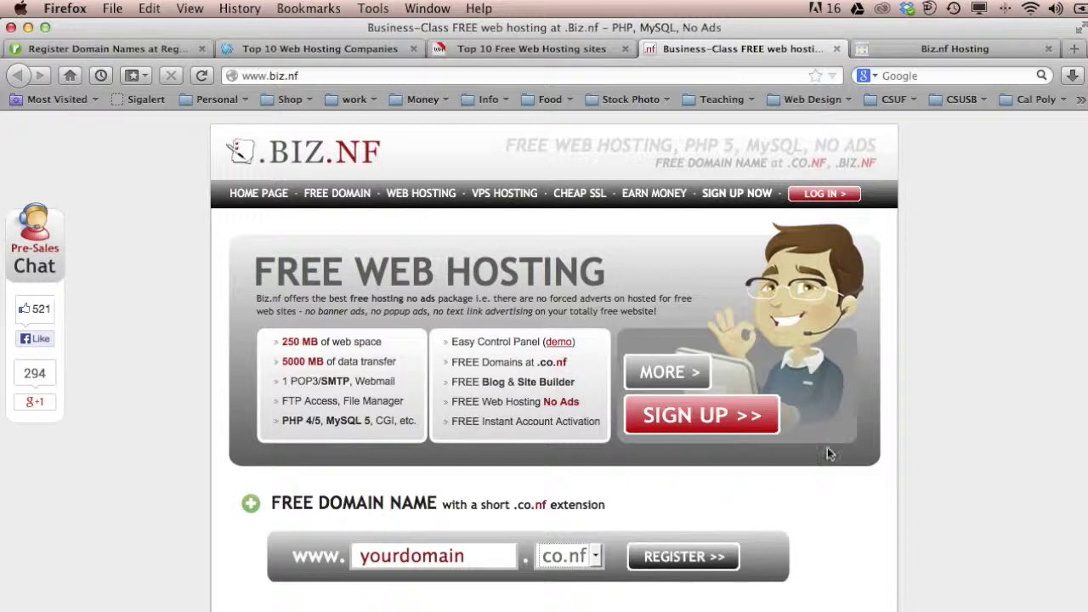
Scroll the cp1.biz.nf control panel dashboard down to its Hosting Tools section
click(977, 50)
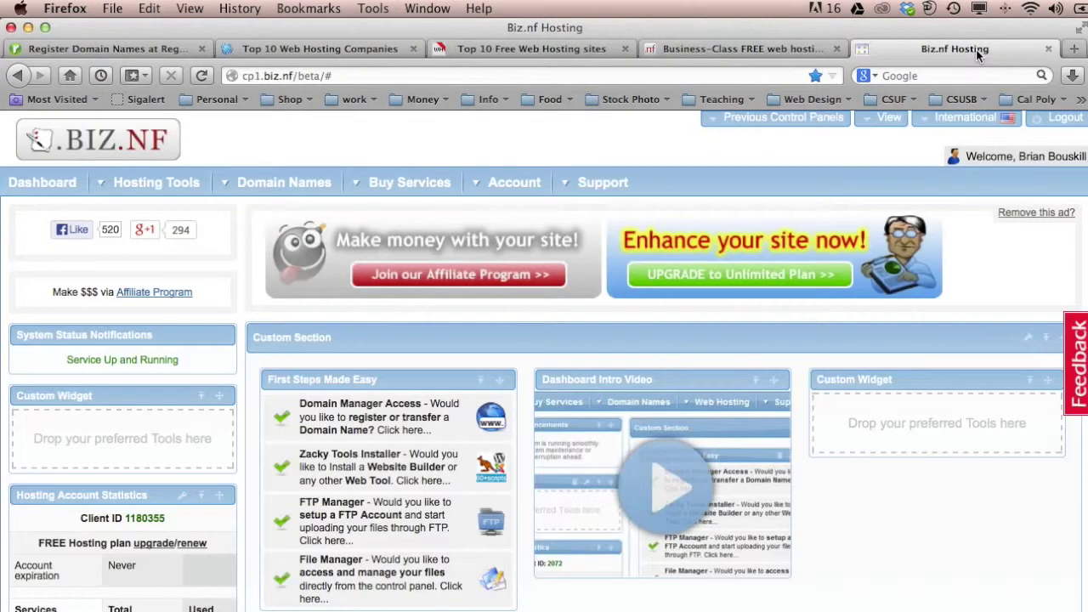
scroll(947, 431, down, 5)
scroll(946, 431, down, 4)
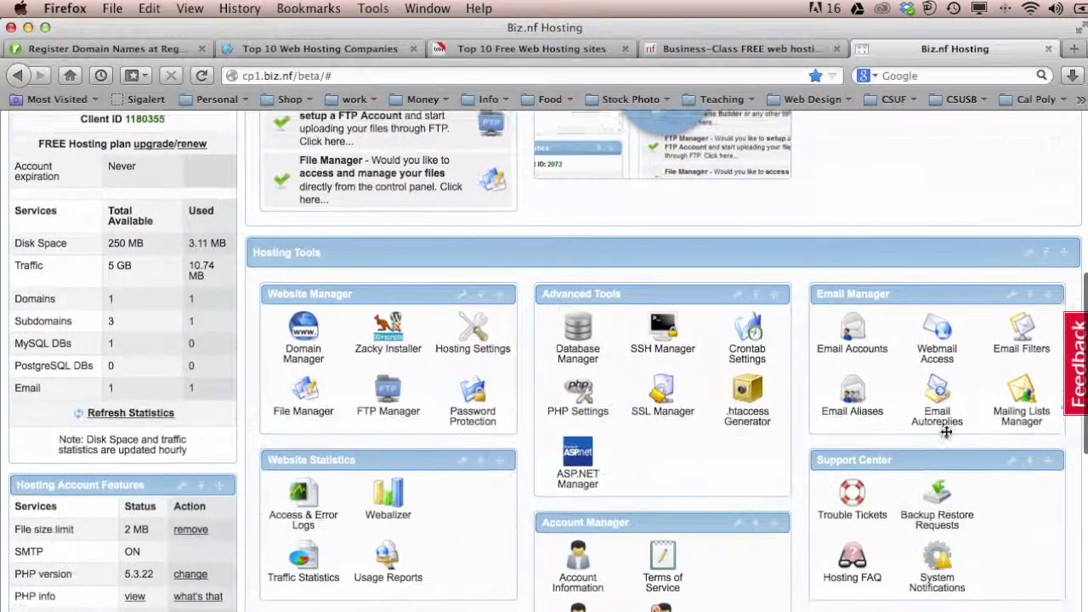
scroll(1013, 520, down, 2)
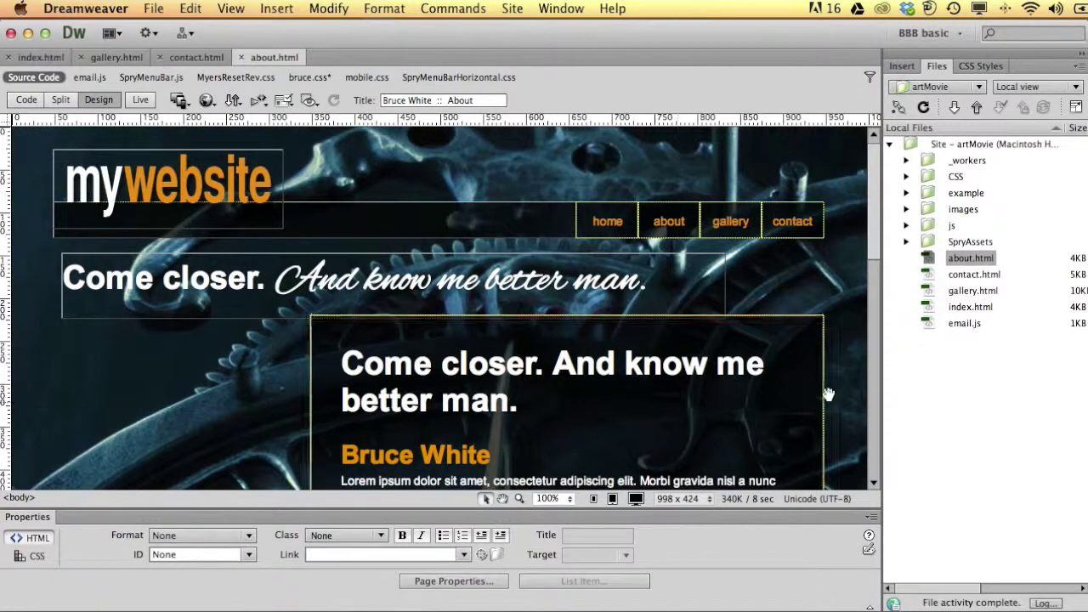
Add a blank 'Unnamed Server 2' entry to the artMovie site's Servers list via Manage Sites
click(513, 9)
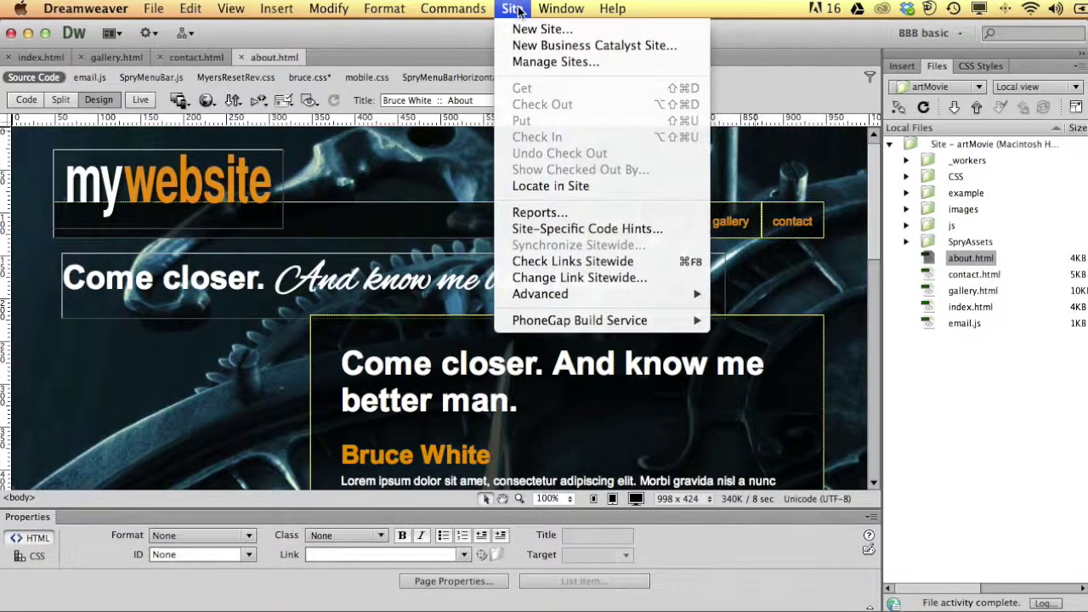
click(550, 63)
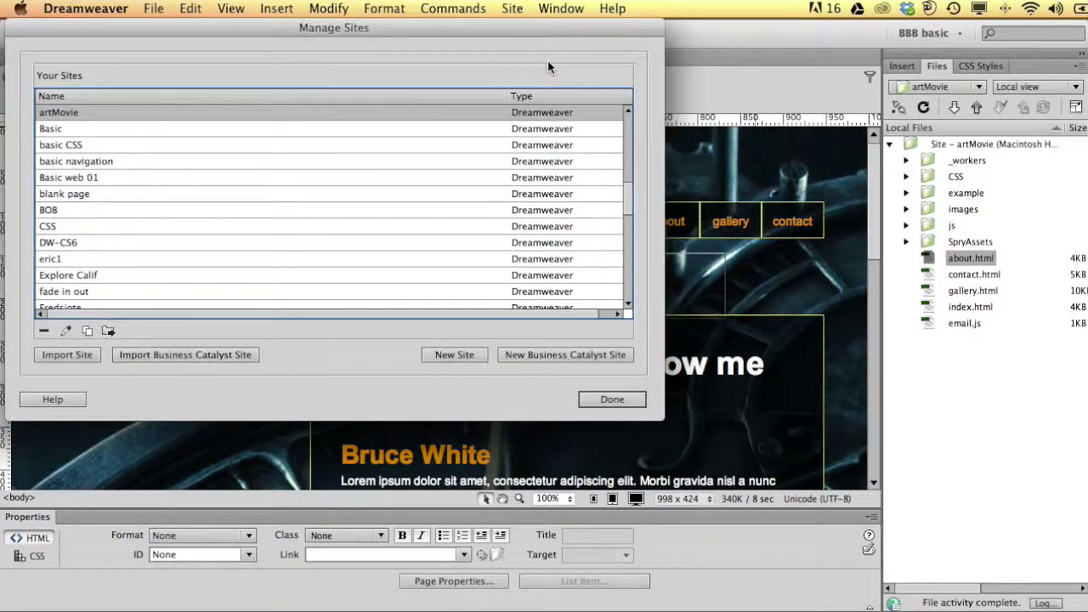
double_click(58, 114)
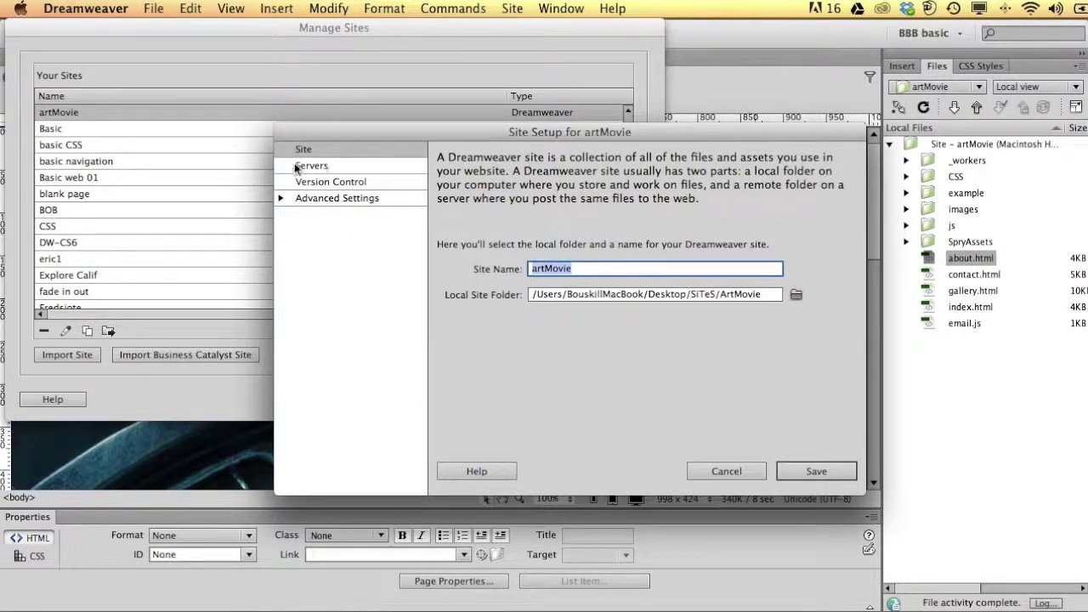
click(345, 167)
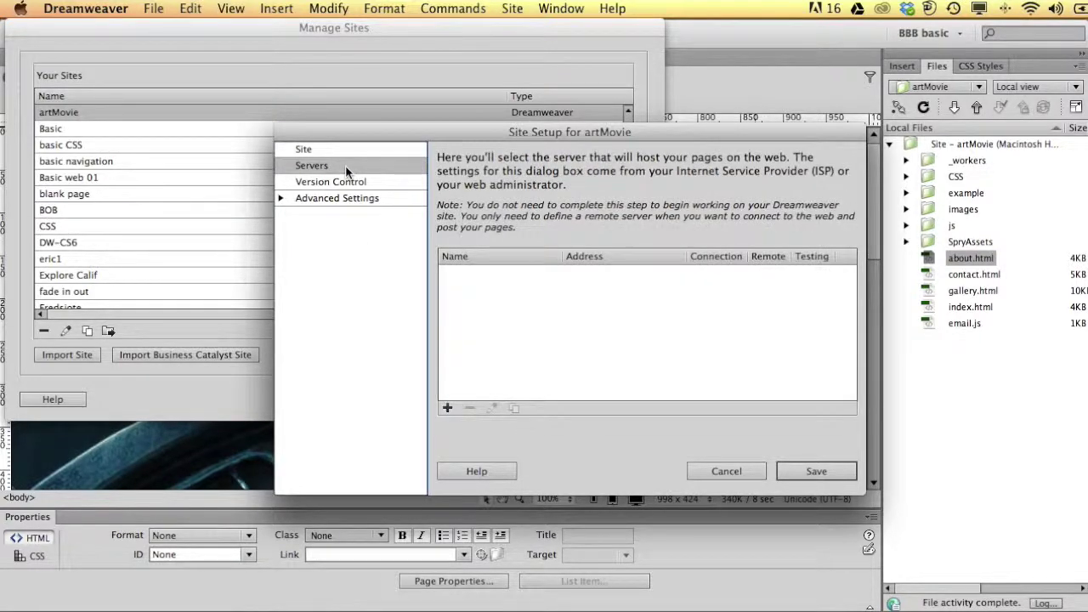
click(447, 407)
Name the new server for BIZ.NF and keep FTP as its connection method
drag(458, 144, 441, 83)
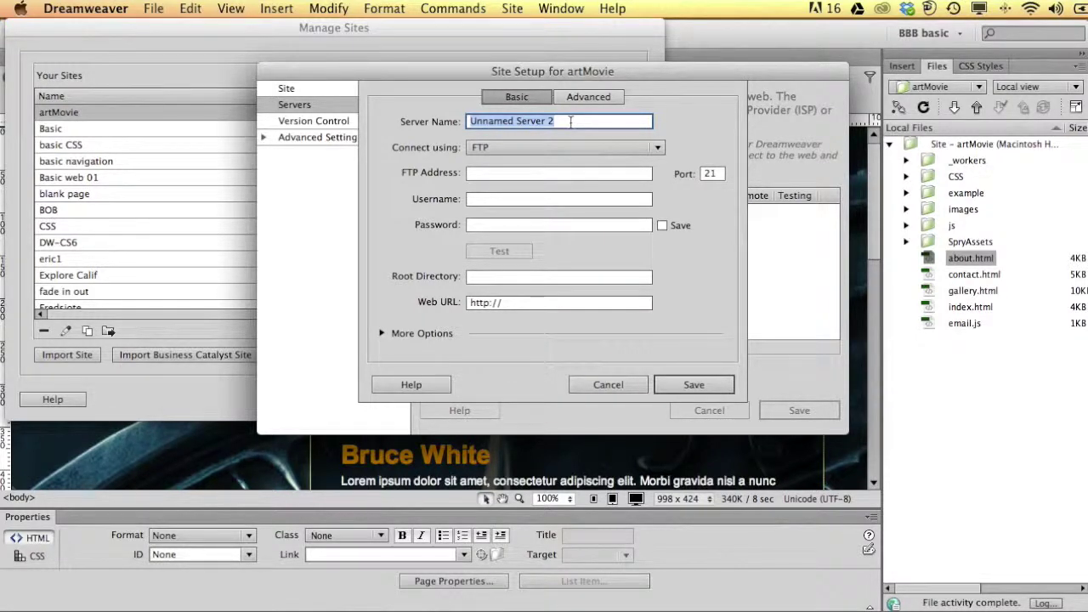
text(Bl)
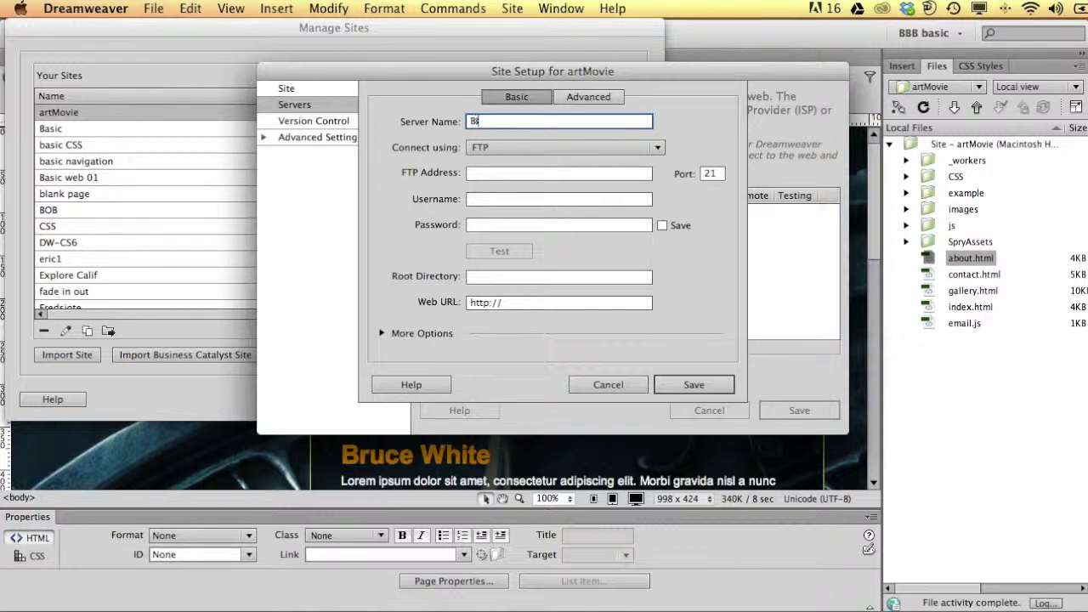
text(Z.NF Brian)
click(631, 147)
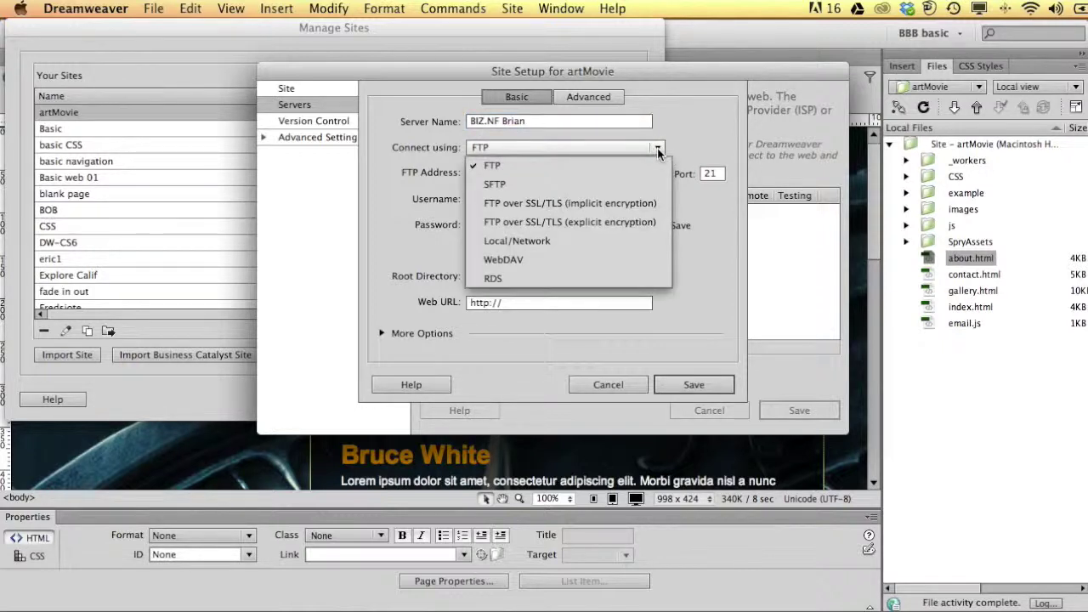
click(673, 328)
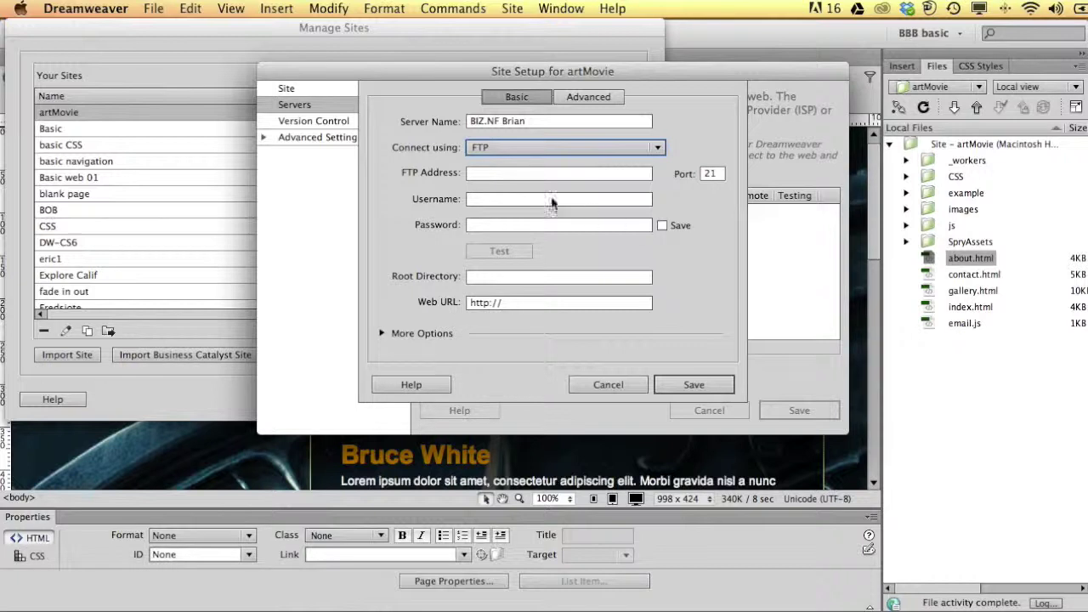
click(485, 176)
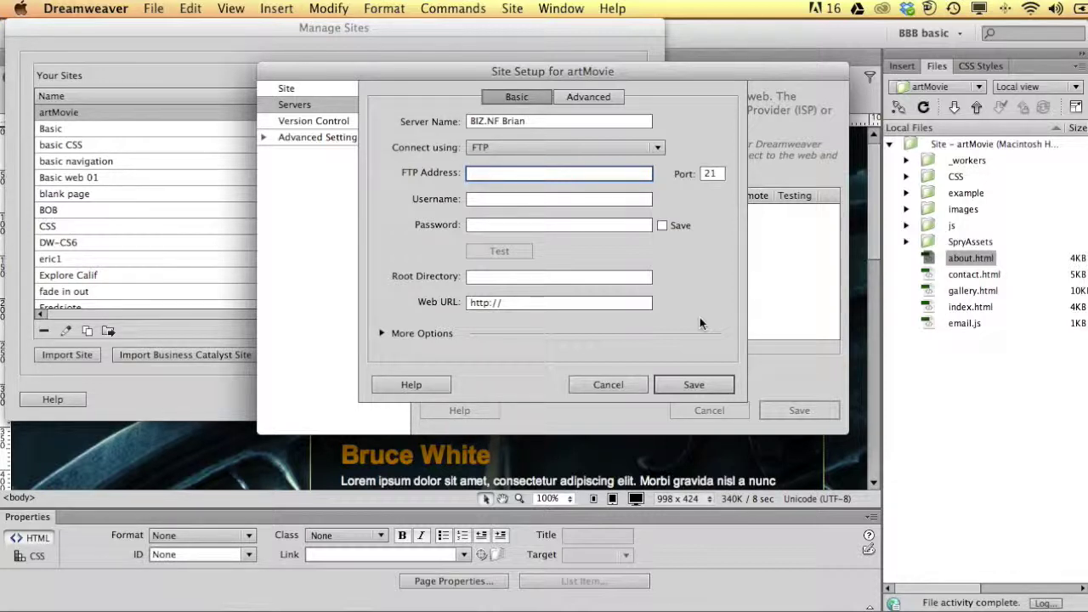
Set the FTP address to bouskill.co.nf, without the extra ftp. prefix
text(bou)
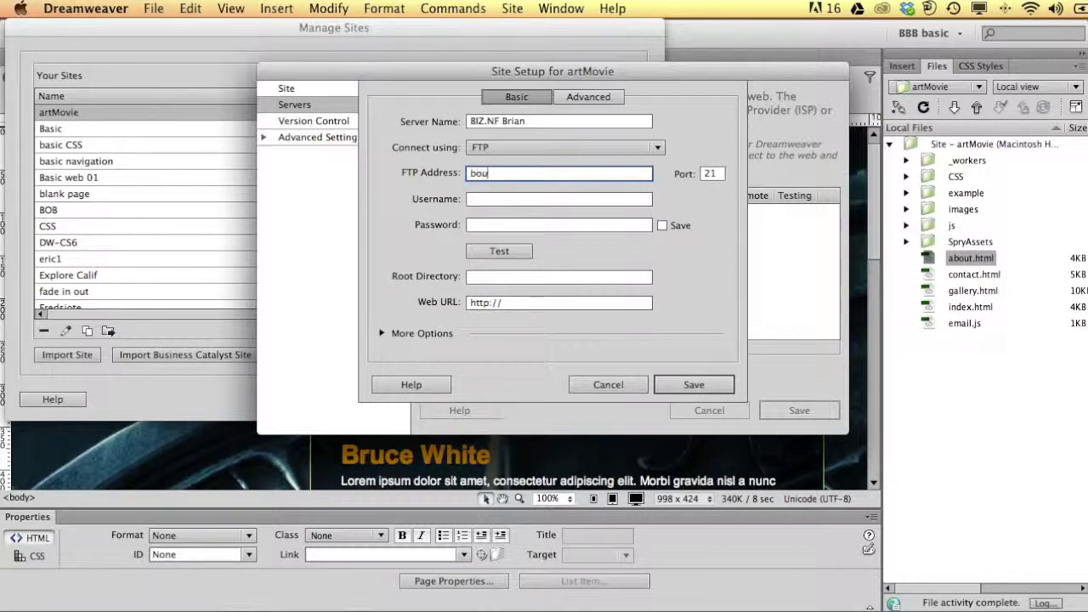
text(skill.)
text(co)
text(.nl)
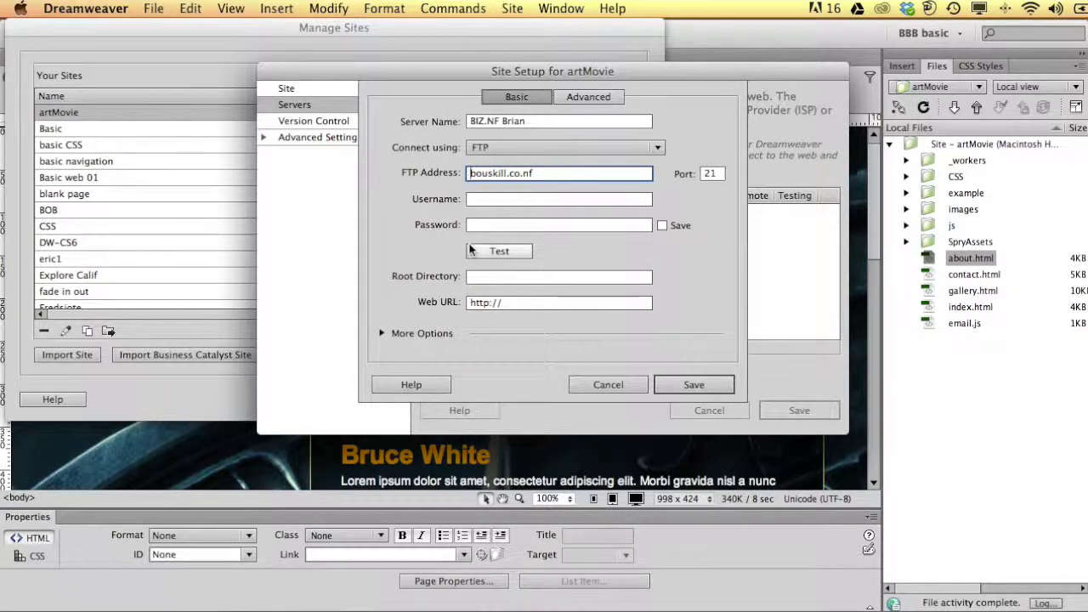
text(ftp.)
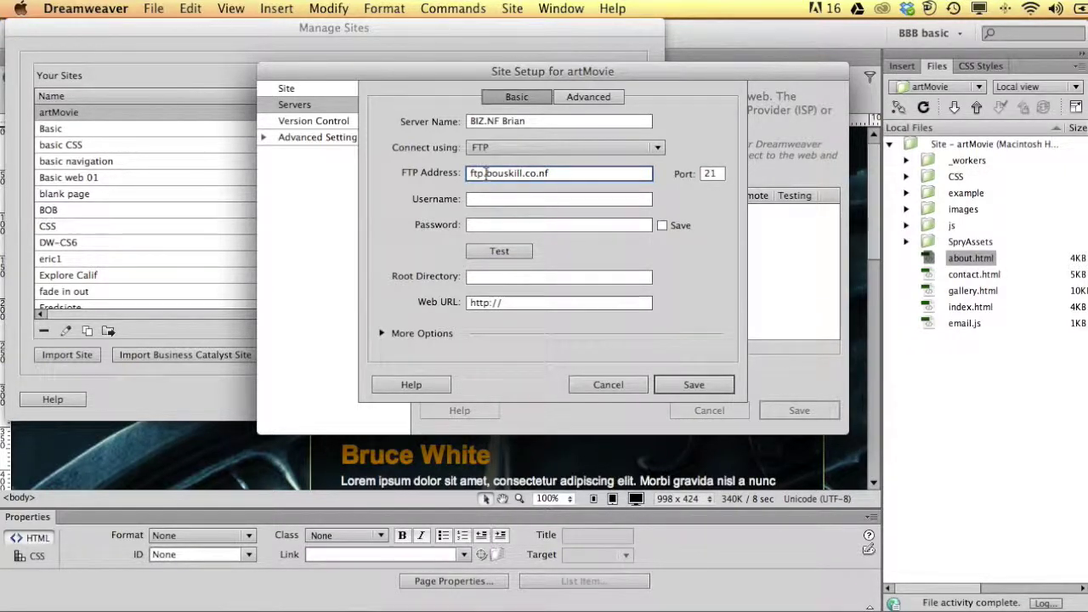
drag(486, 174, 469, 173)
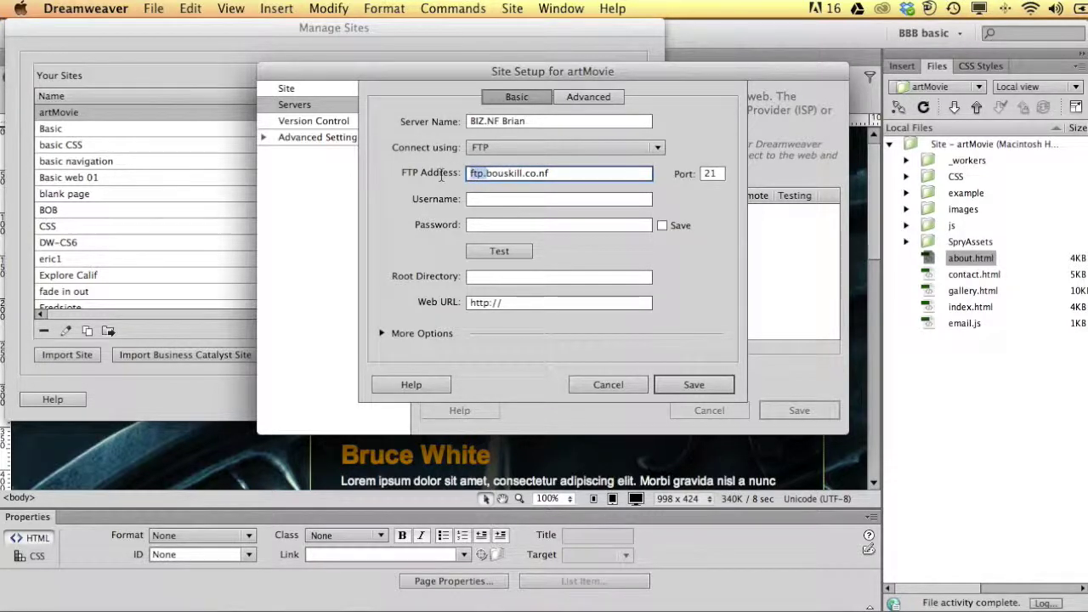
key(BackSpace)
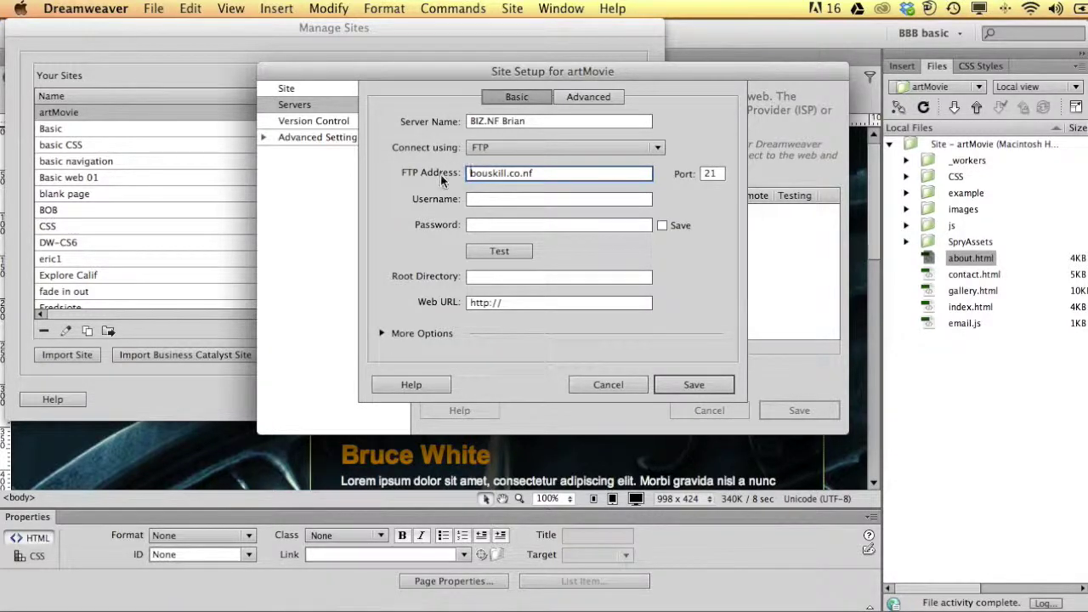
Enter the FTP username and password, then test the connection
click(484, 200)
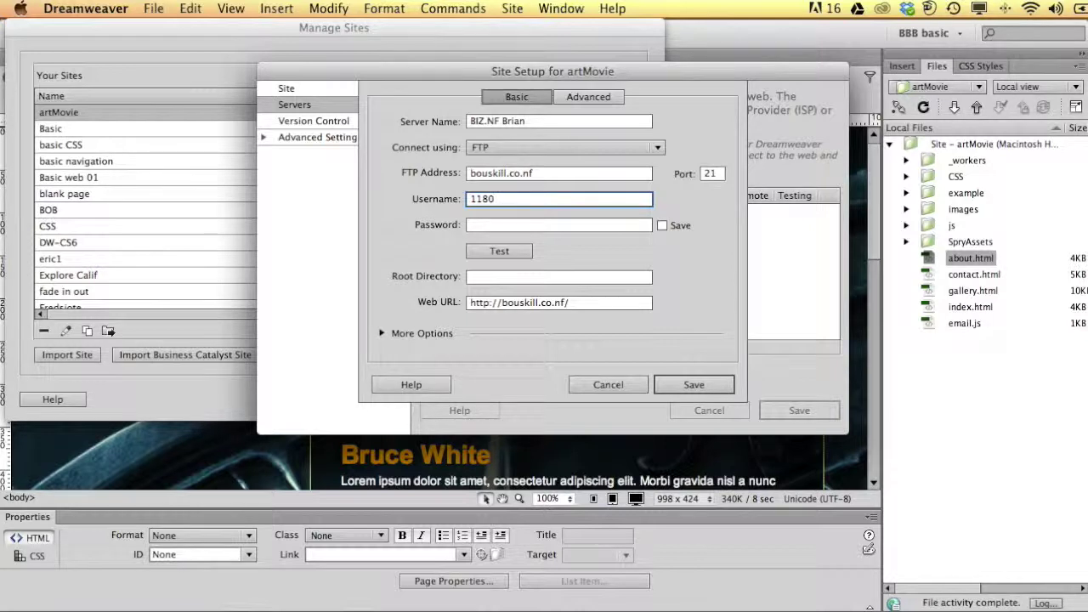
text(1180355)
click(478, 228)
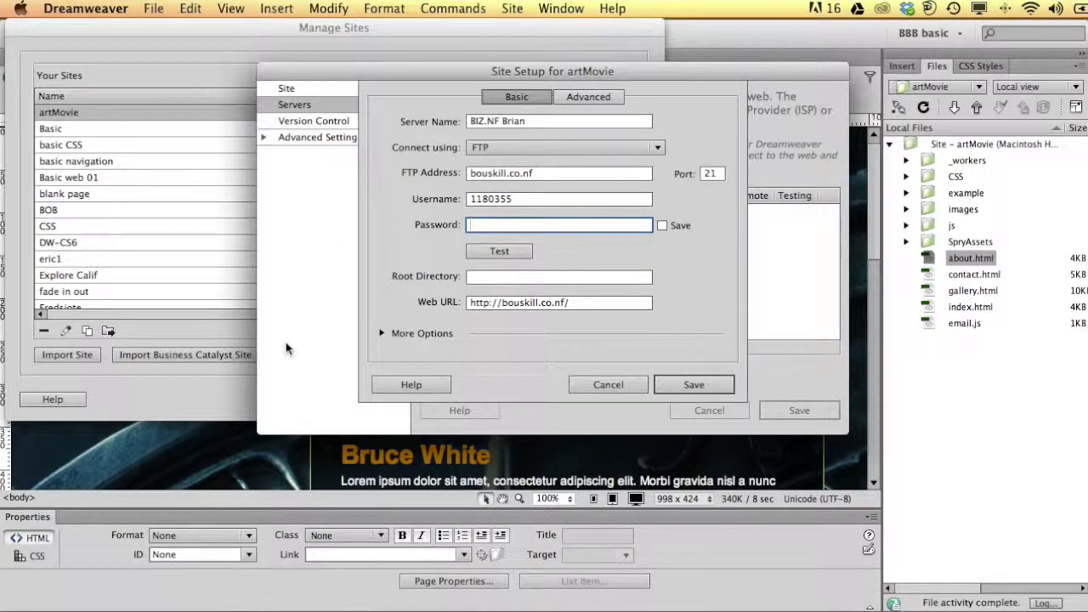
text(••••)
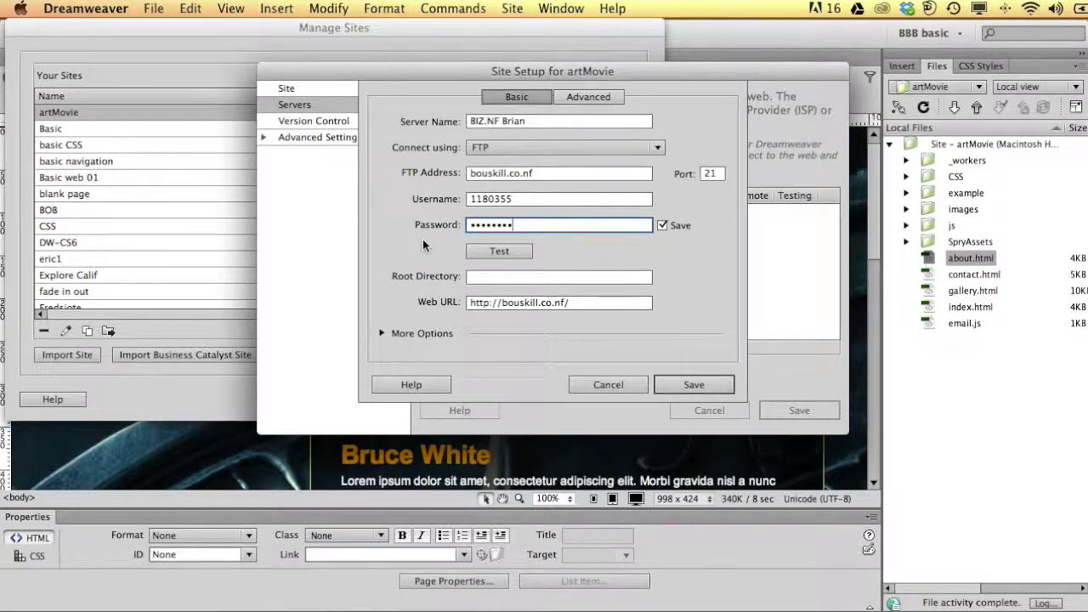
click(512, 252)
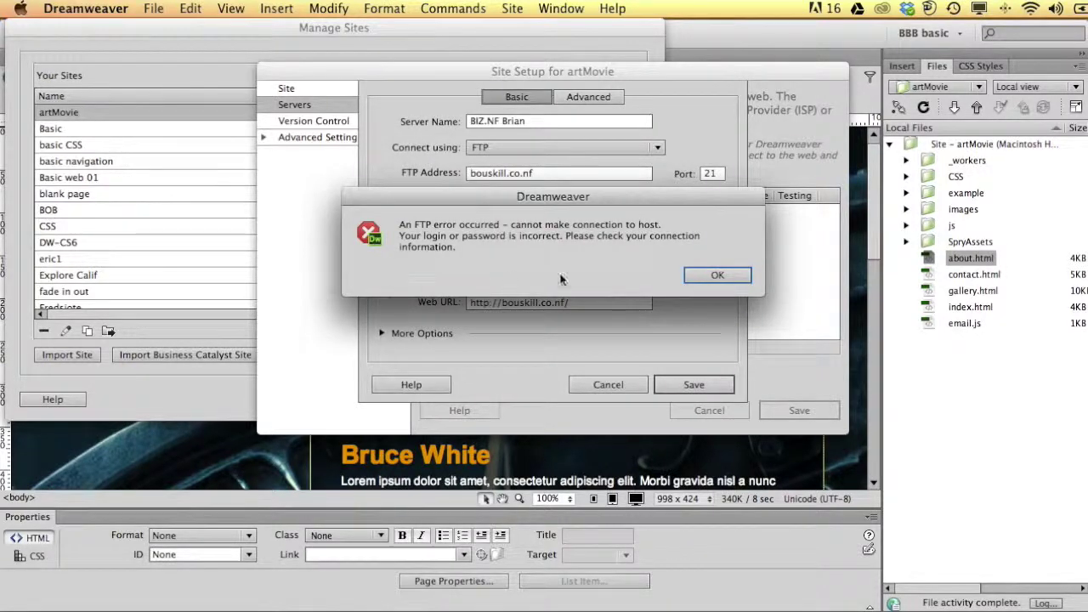
Dismiss the login error, replace the password with the correct one, and retest successfully
click(714, 276)
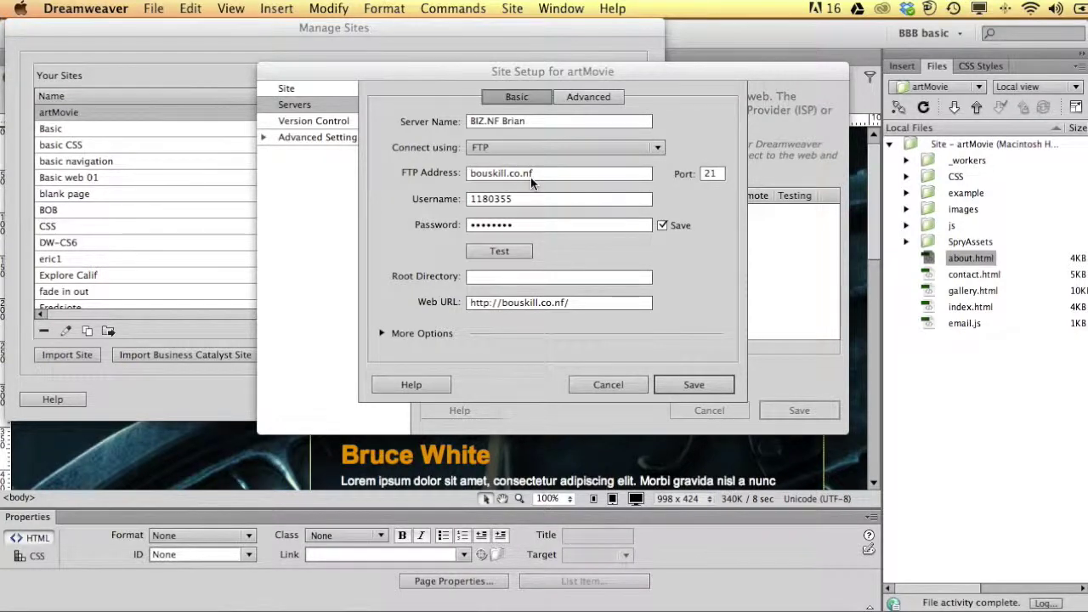
click(529, 204)
drag(552, 226, 459, 224)
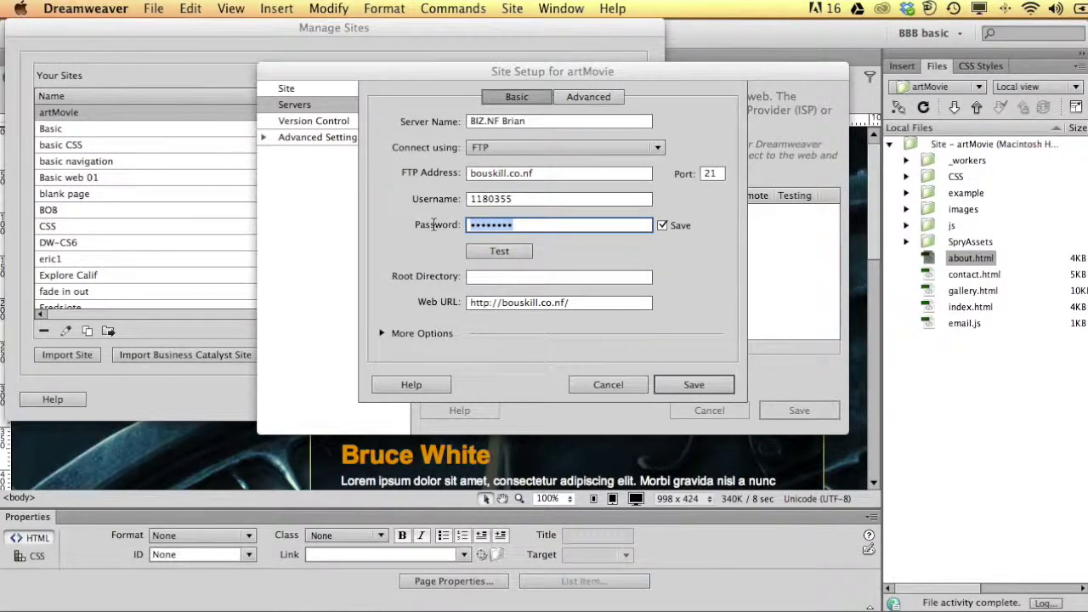
text(•••••••)
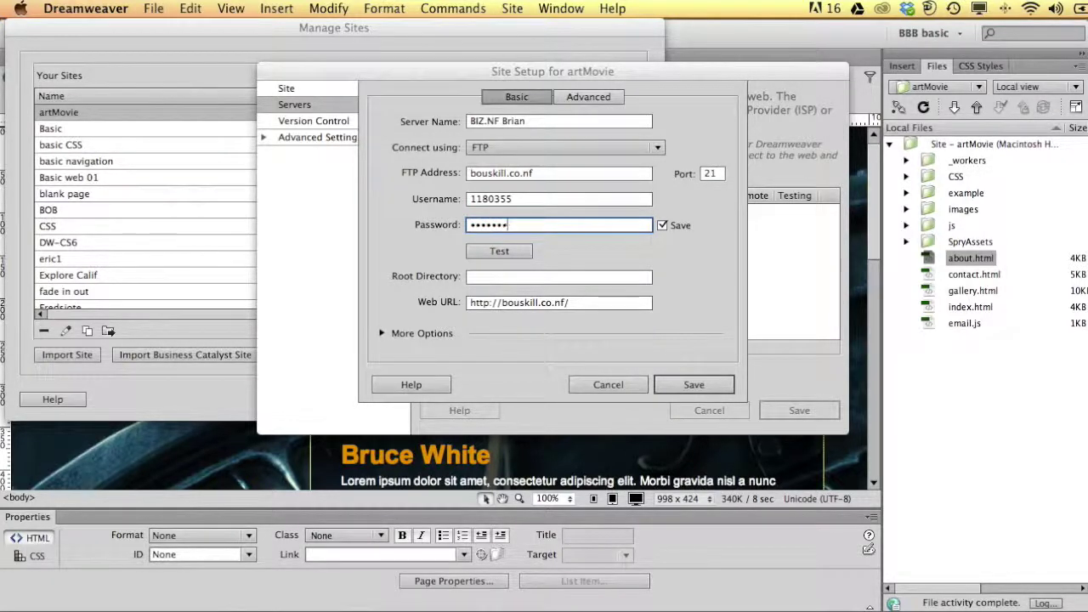
click(517, 249)
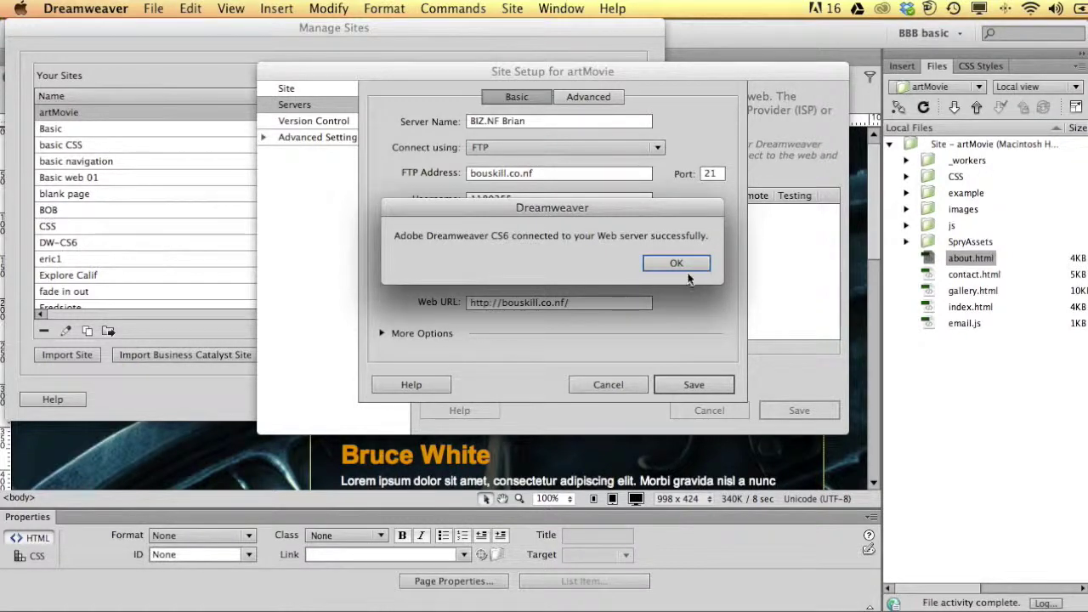
click(681, 265)
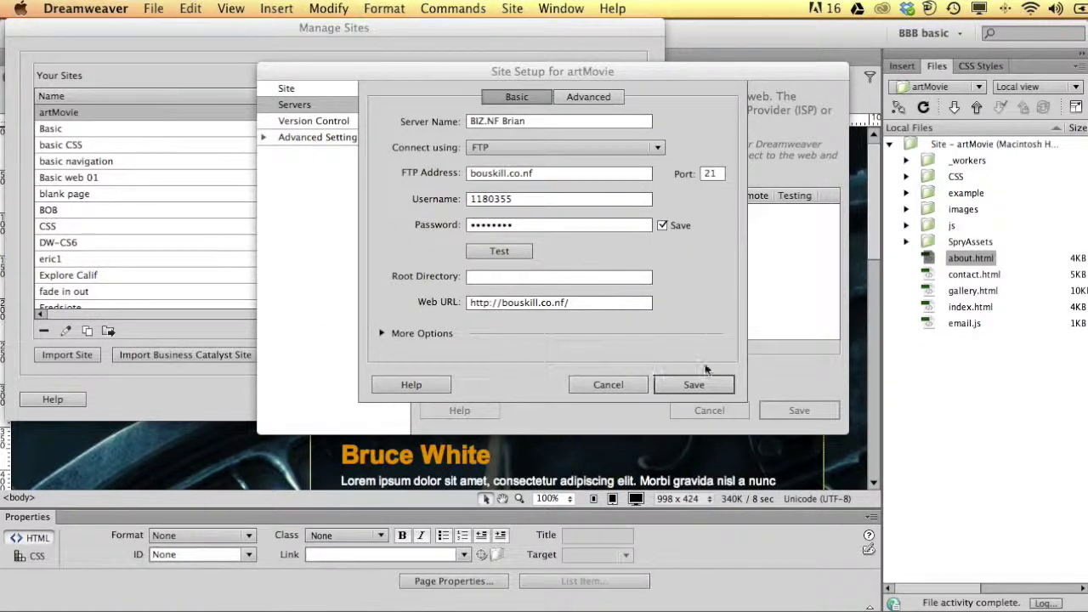
Save the server and artMovie site setup, confirm the cache rebuild, and close Manage Sites
click(694, 384)
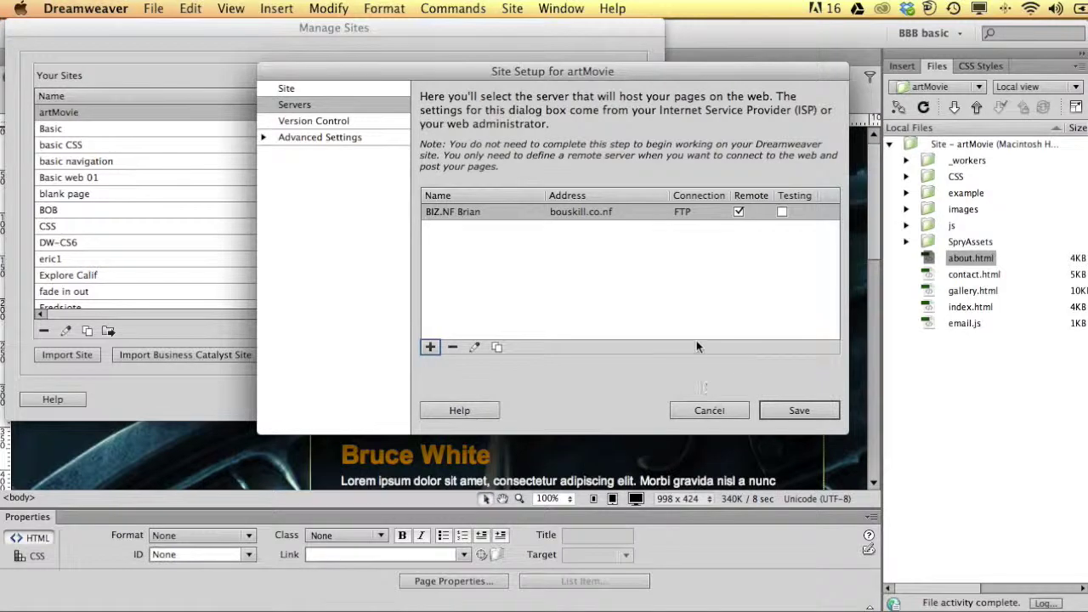
click(797, 411)
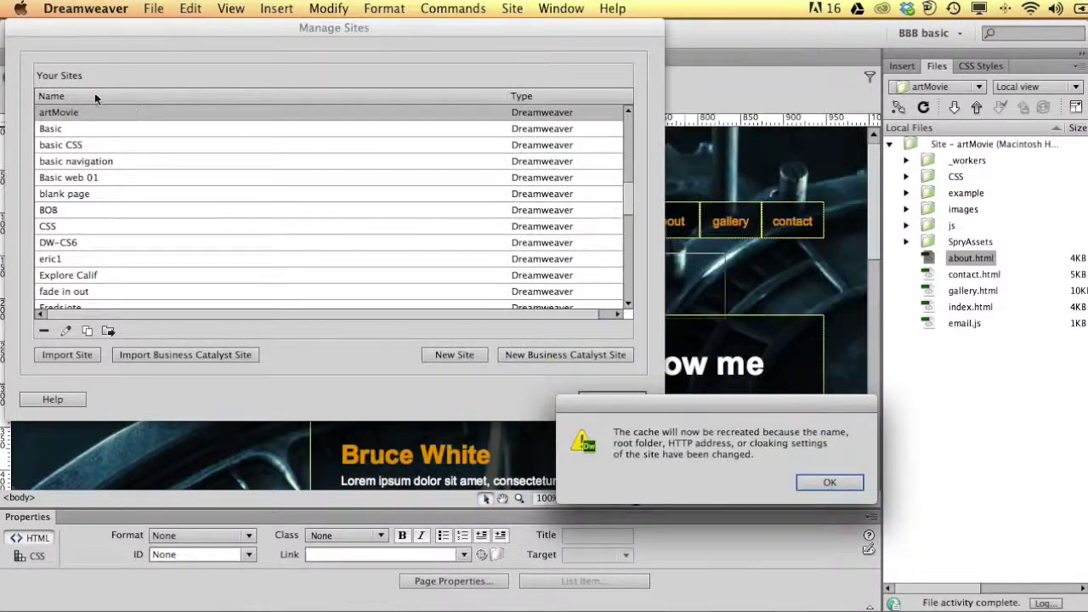
click(822, 489)
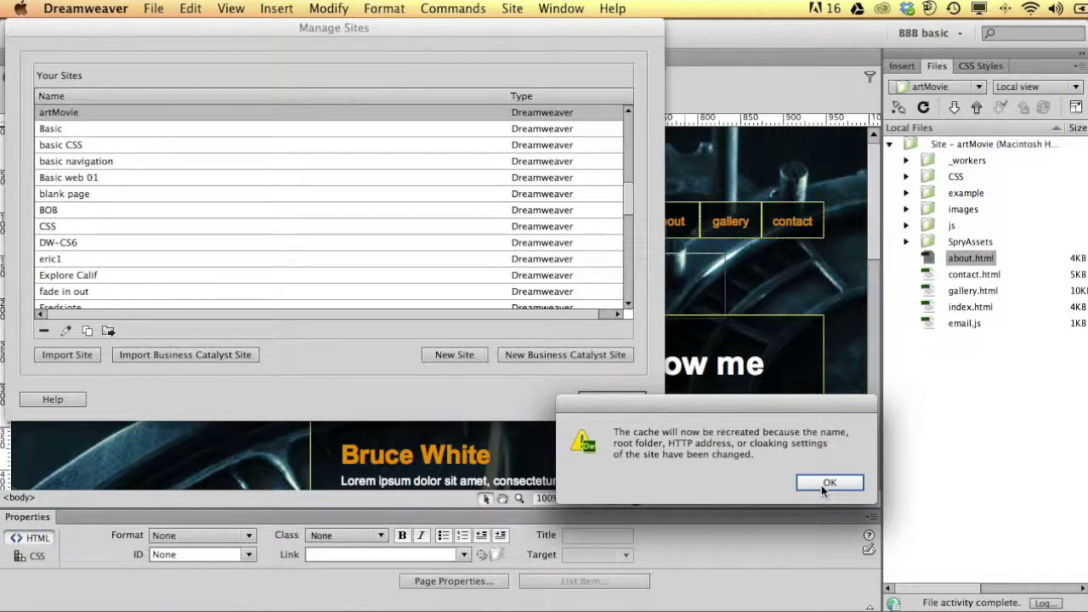
click(822, 485)
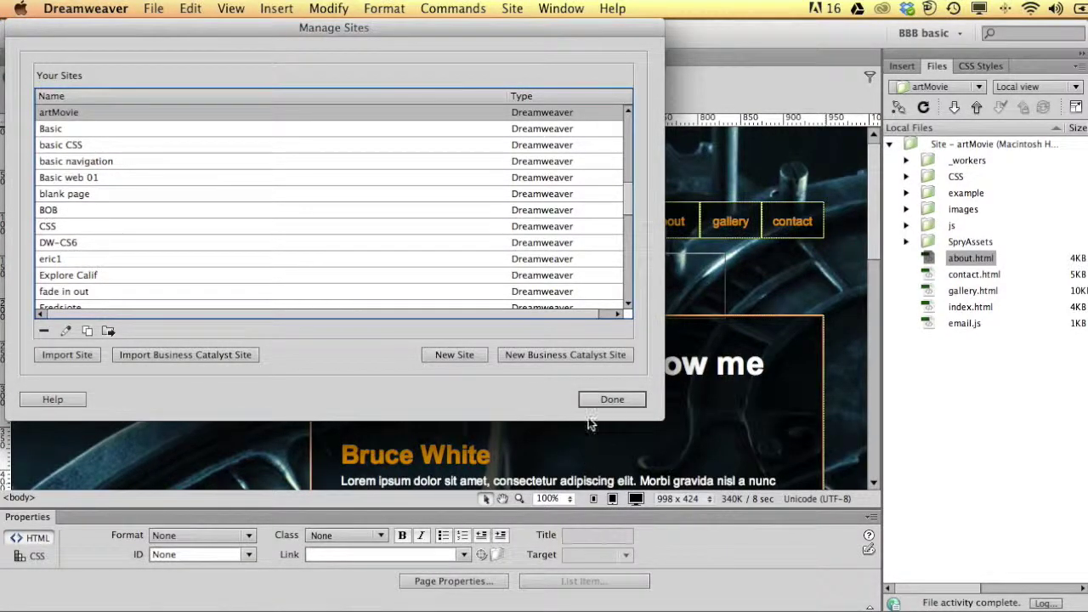
click(613, 399)
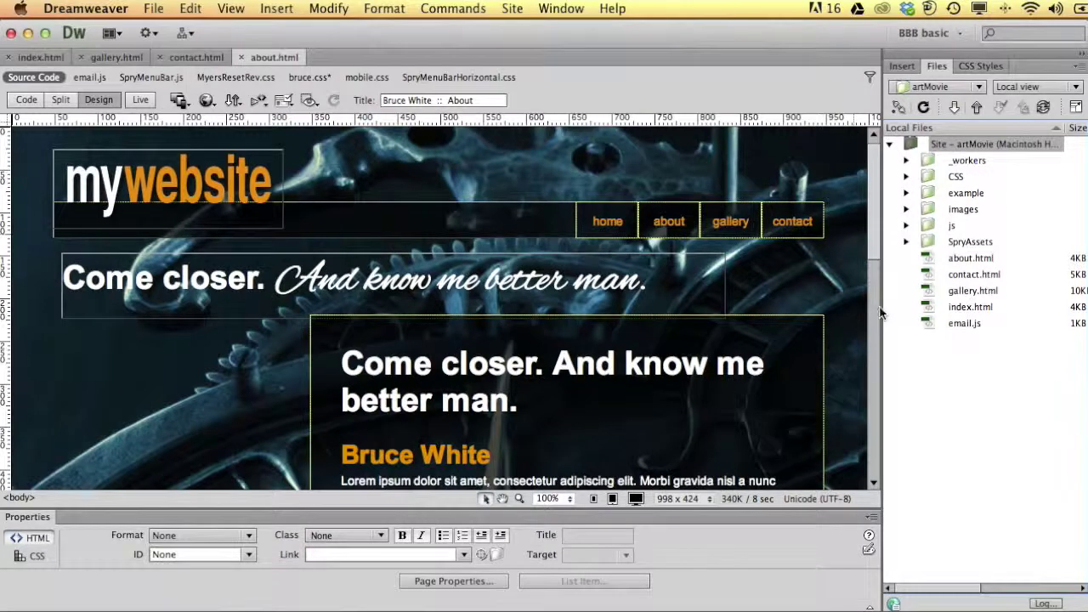
Widen the Files panel to show size, type and date, and expand it into local/remote panes
drag(880, 310, 738, 320)
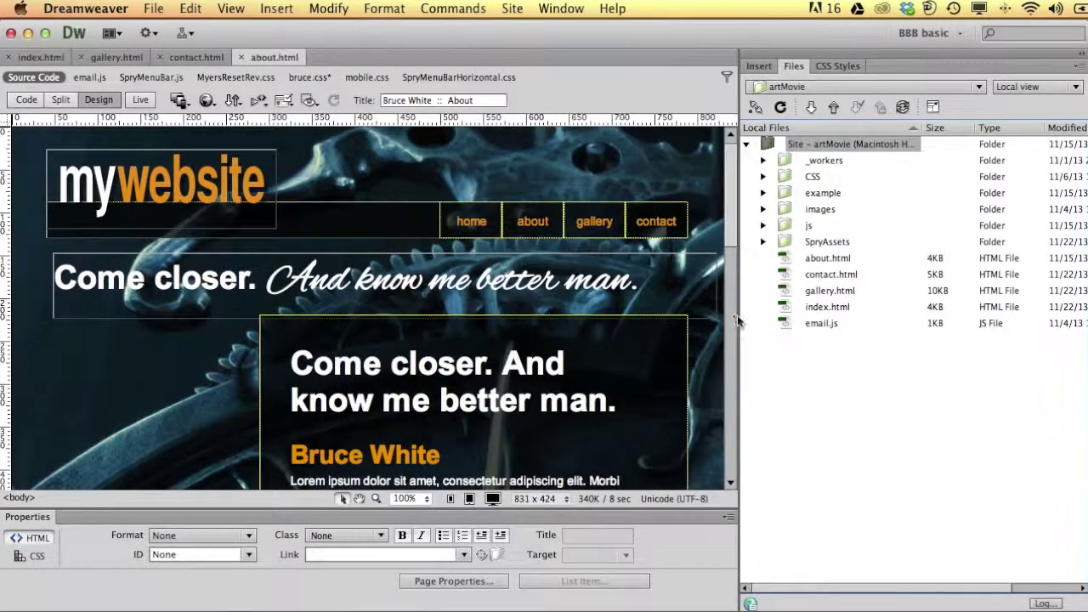
click(756, 108)
click(934, 108)
drag(761, 203, 682, 114)
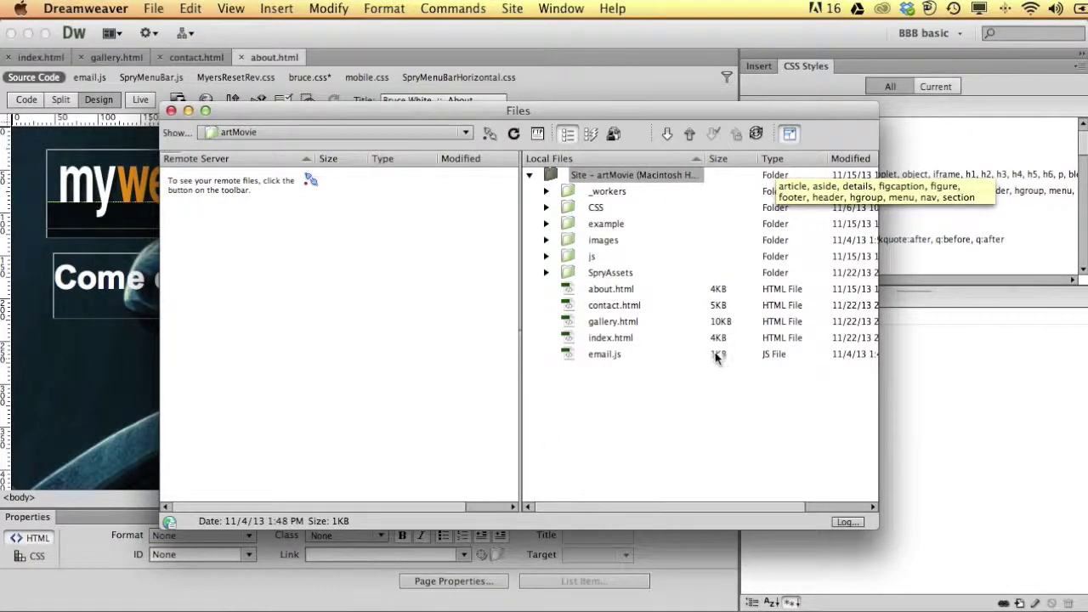
Connect to the bouskill.co.nf remote server to check its folders, then disconnect and collapse the panel
click(489, 134)
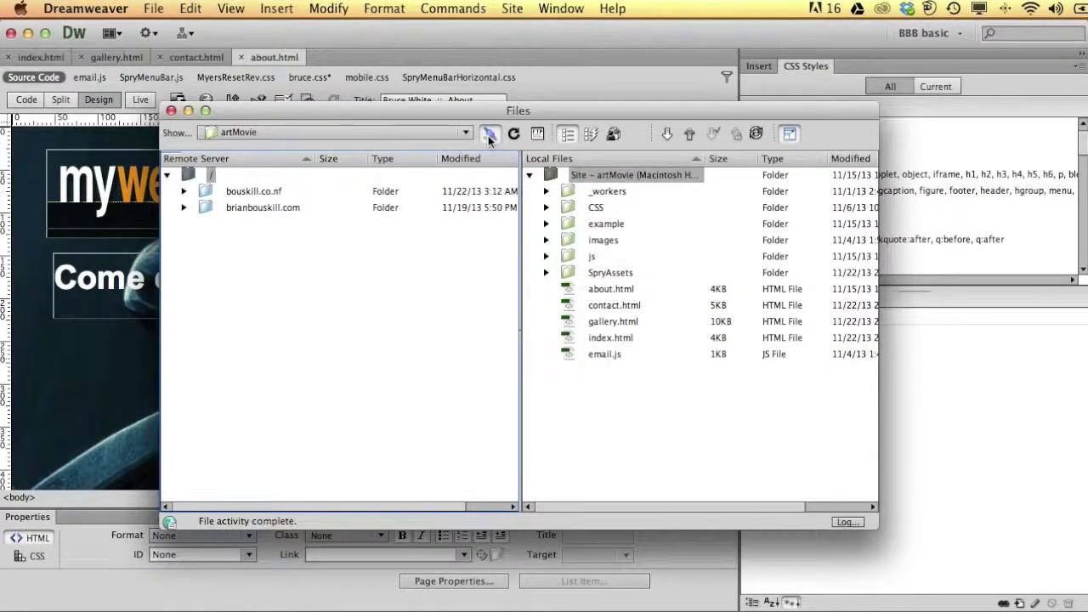
drag(455, 96, 455, 95)
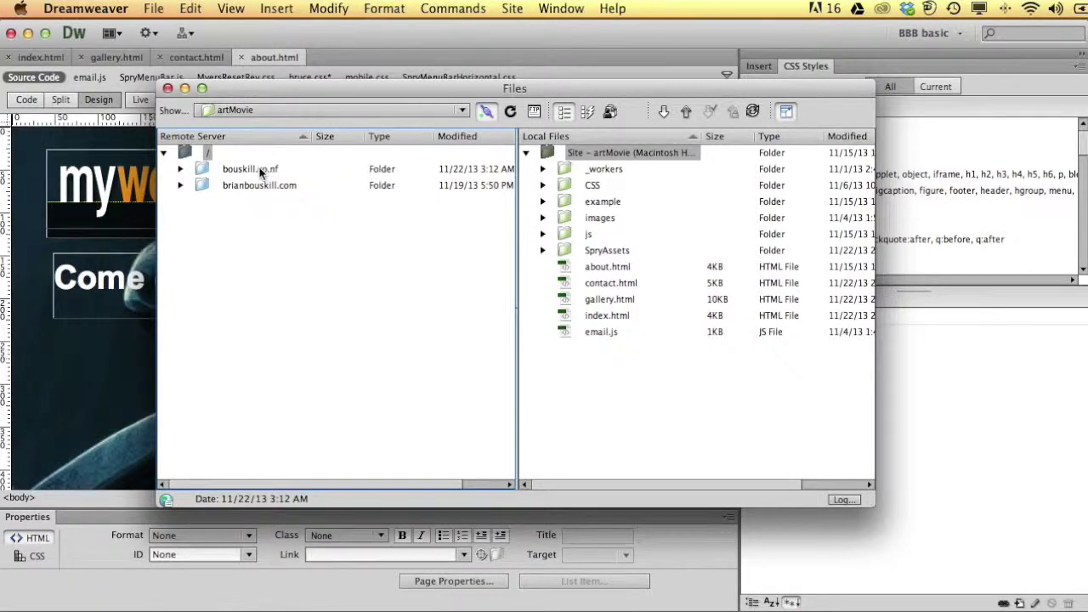
click(486, 111)
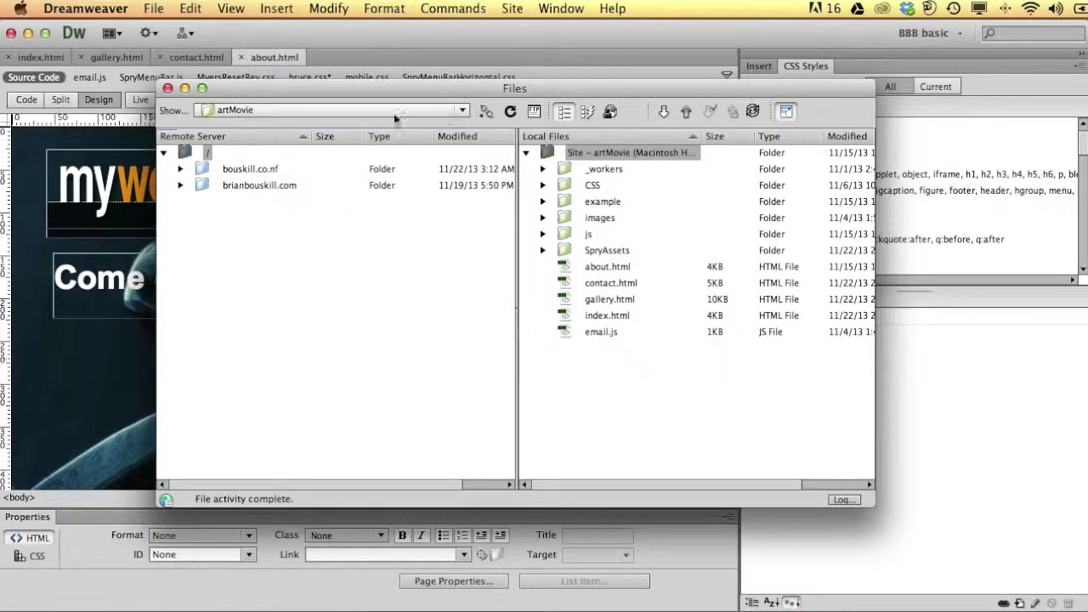
click(787, 112)
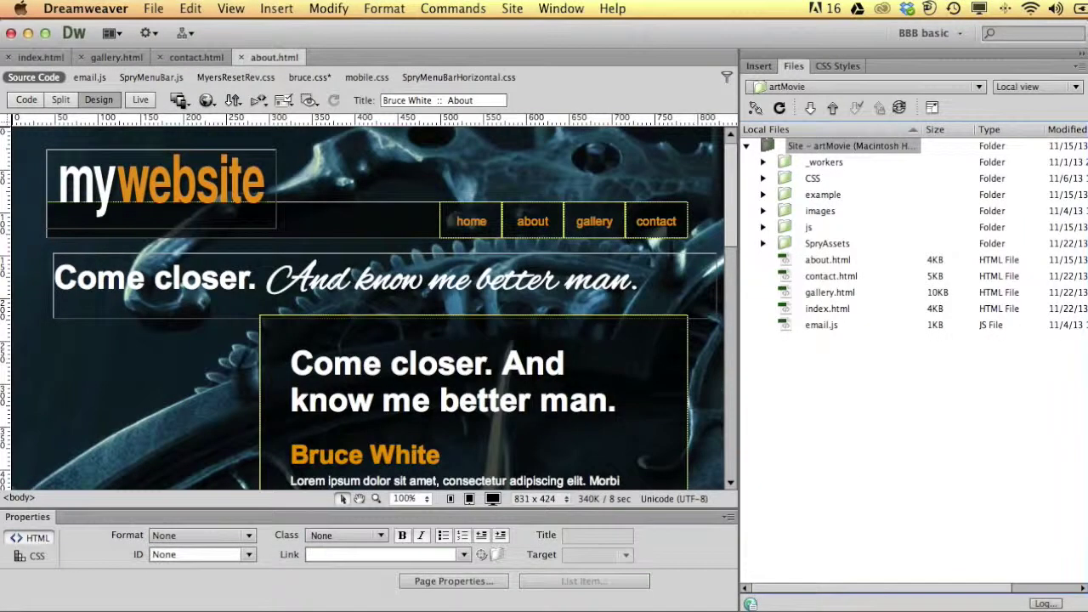
Open the artMovie site's BIZ.NF server settings for editing from Manage Sites
click(512, 9)
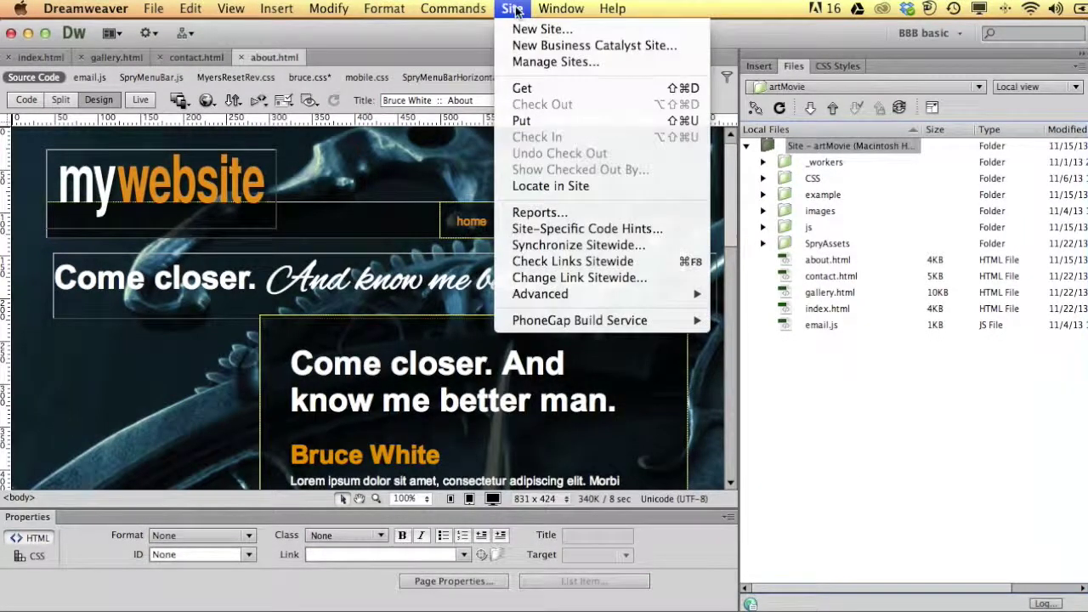
click(544, 61)
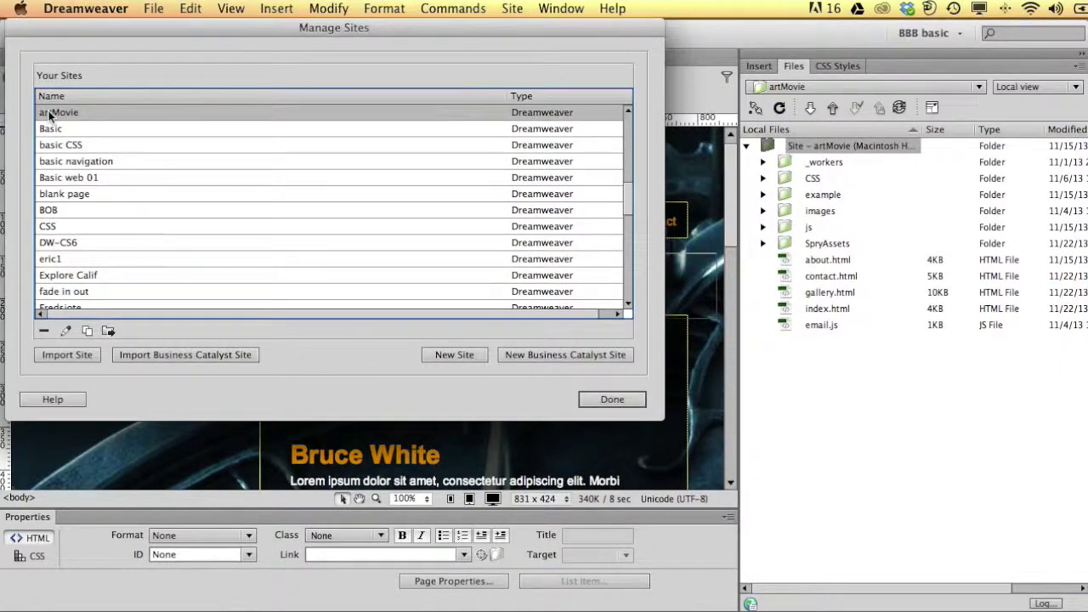
double_click(49, 115)
drag(599, 167, 316, 33)
click(196, 61)
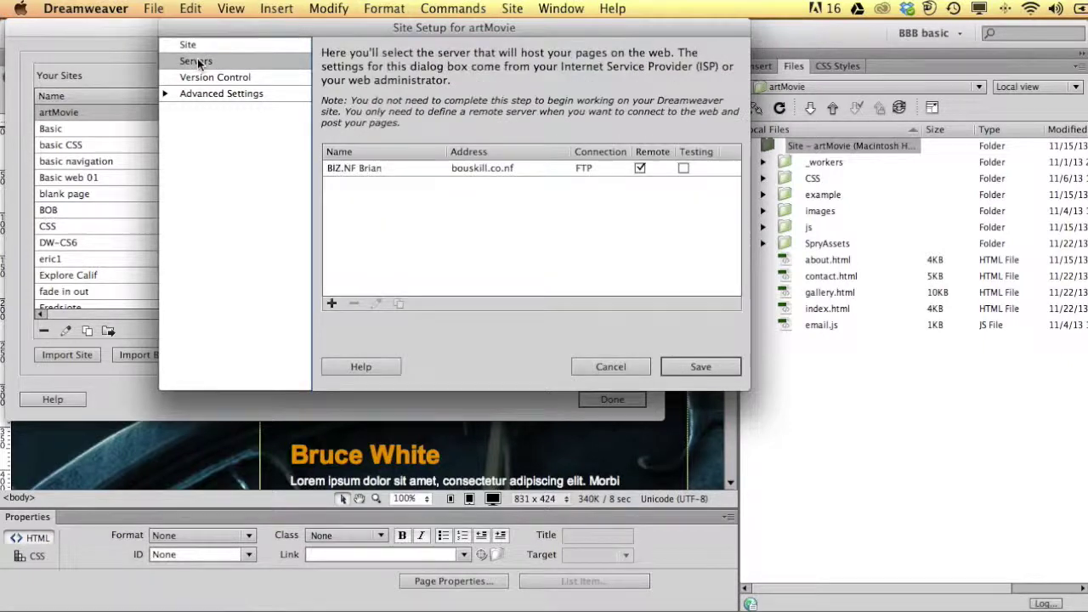
double_click(360, 168)
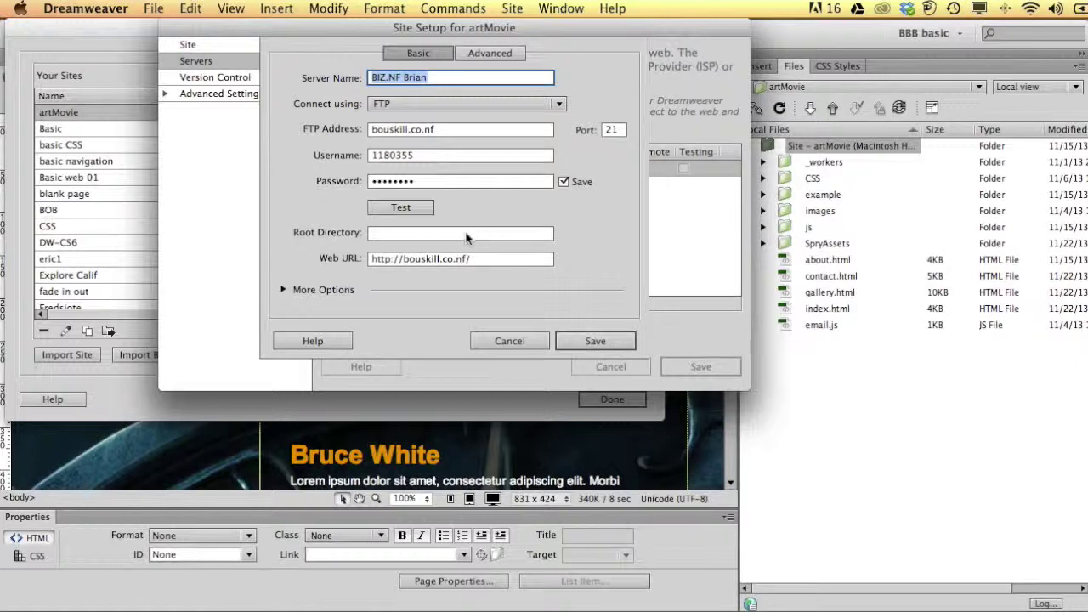
Set the Root Directory to /bouskill.co.nf by pasting the FTP address, then save and close
click(382, 240)
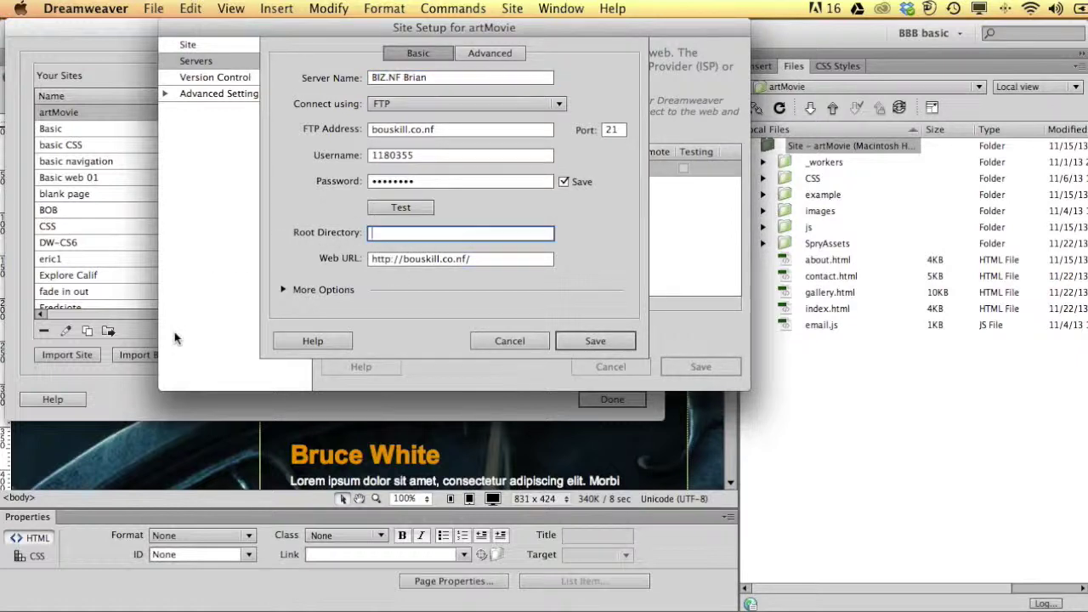
text(/)
click(467, 131)
key(super+c)
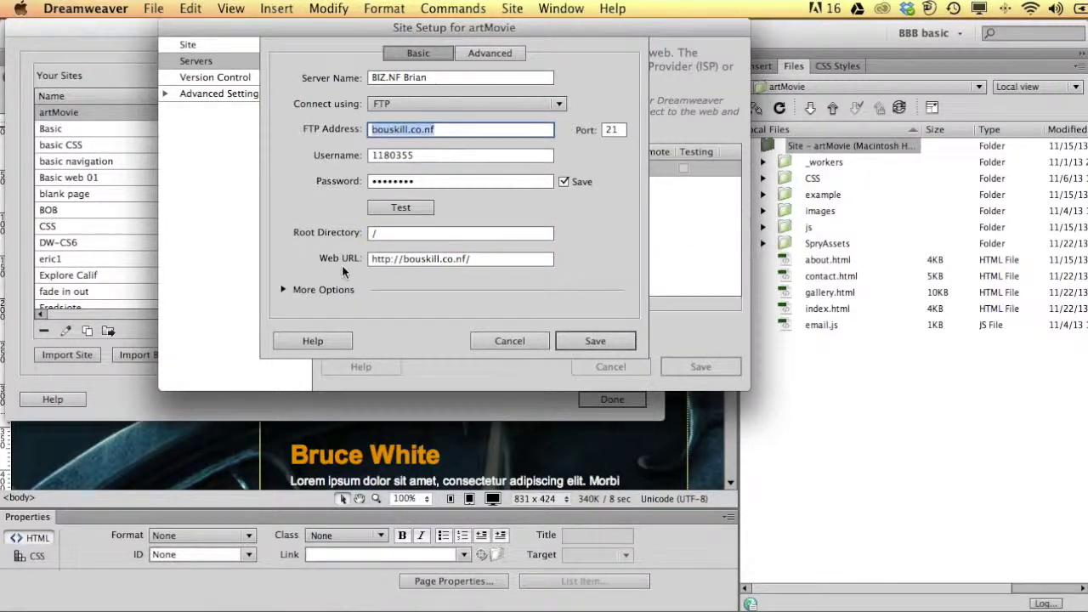
click(403, 235)
key(super+v)
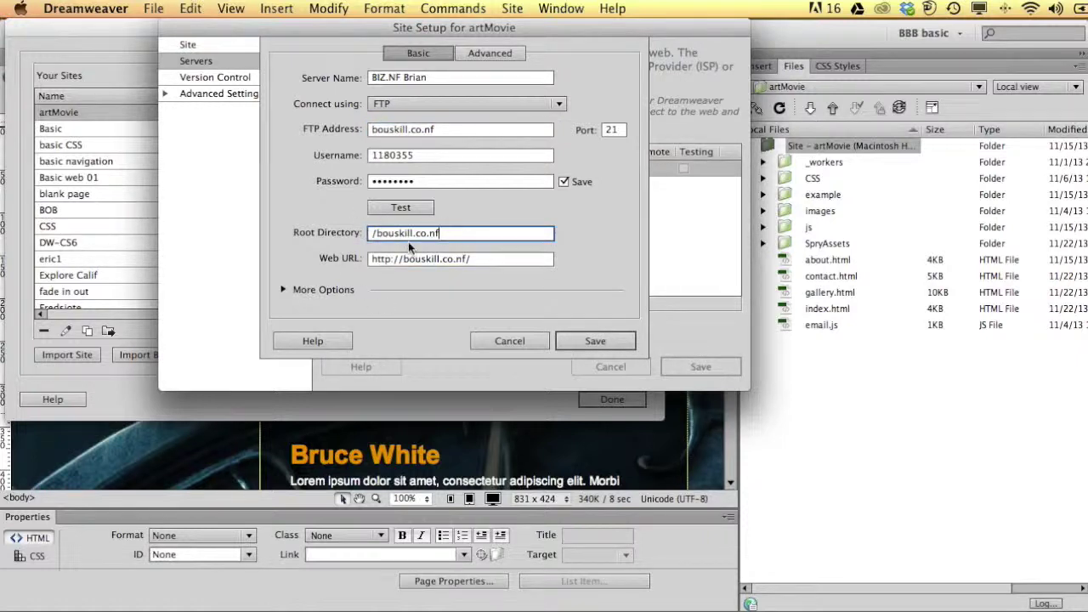
click(585, 338)
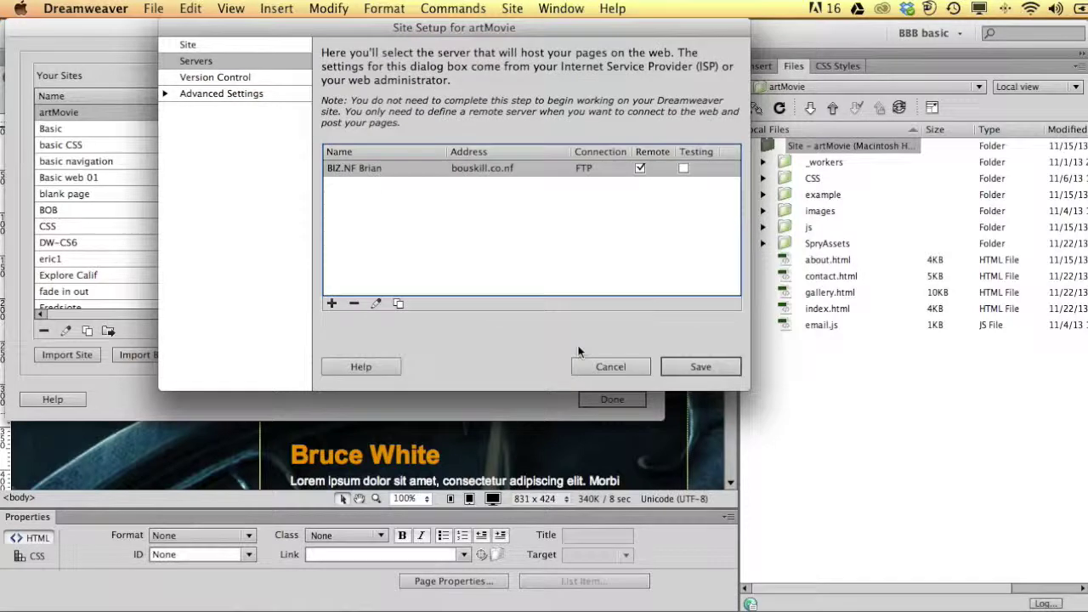
click(698, 366)
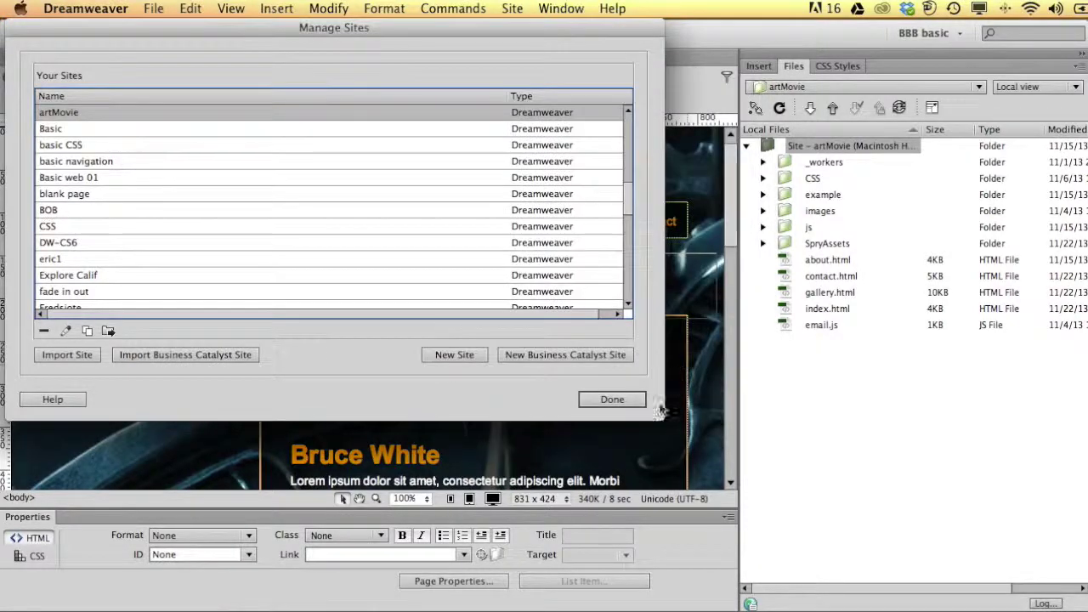
click(610, 400)
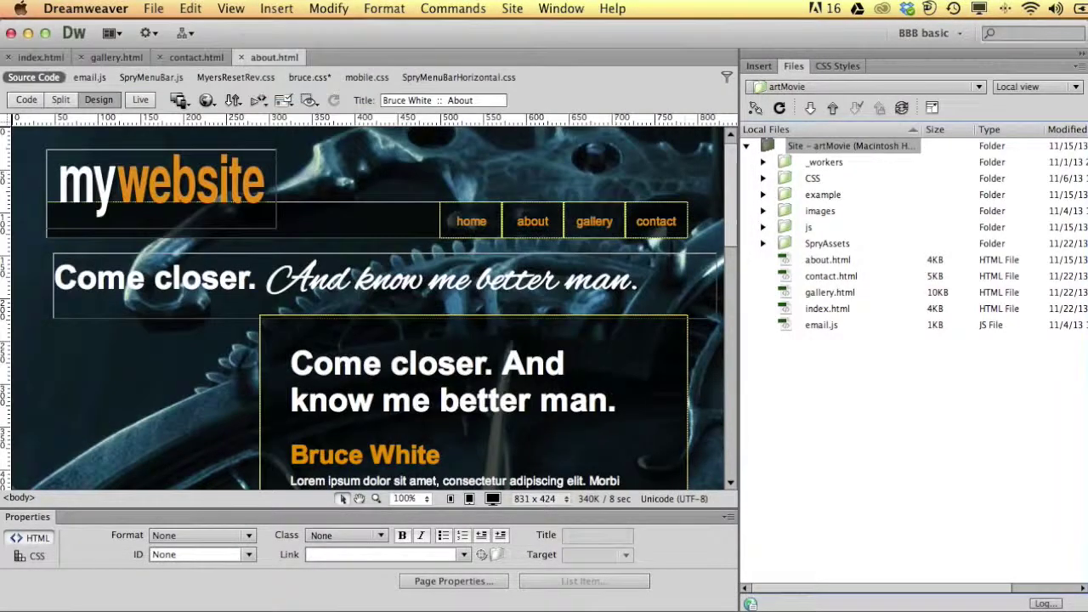
Expand the Files panel to show local and remote files side by side and connect to the FTP server
click(932, 108)
click(485, 111)
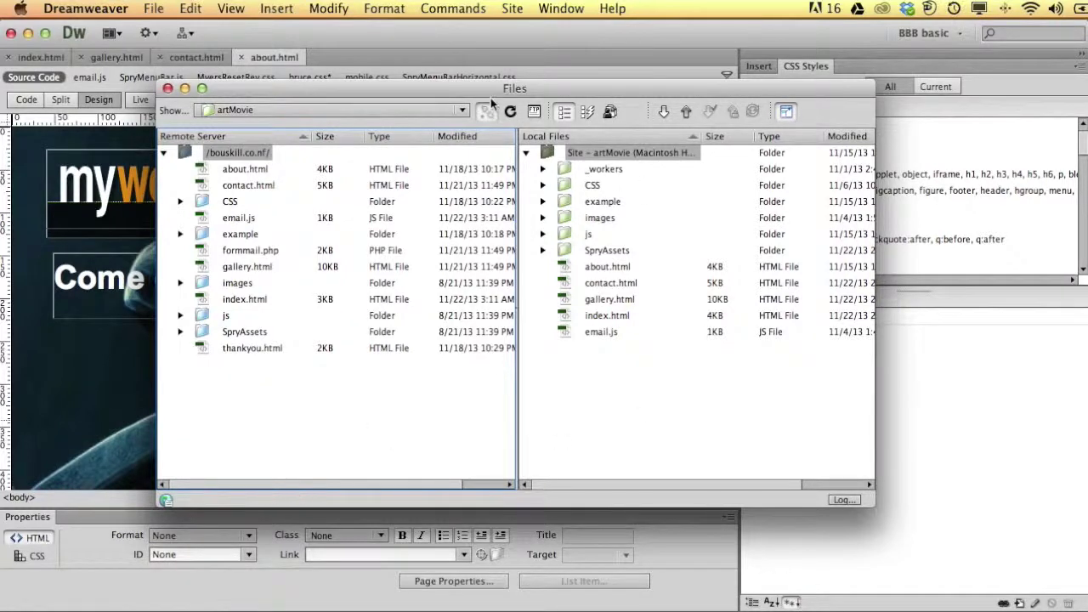
drag(495, 100, 483, 99)
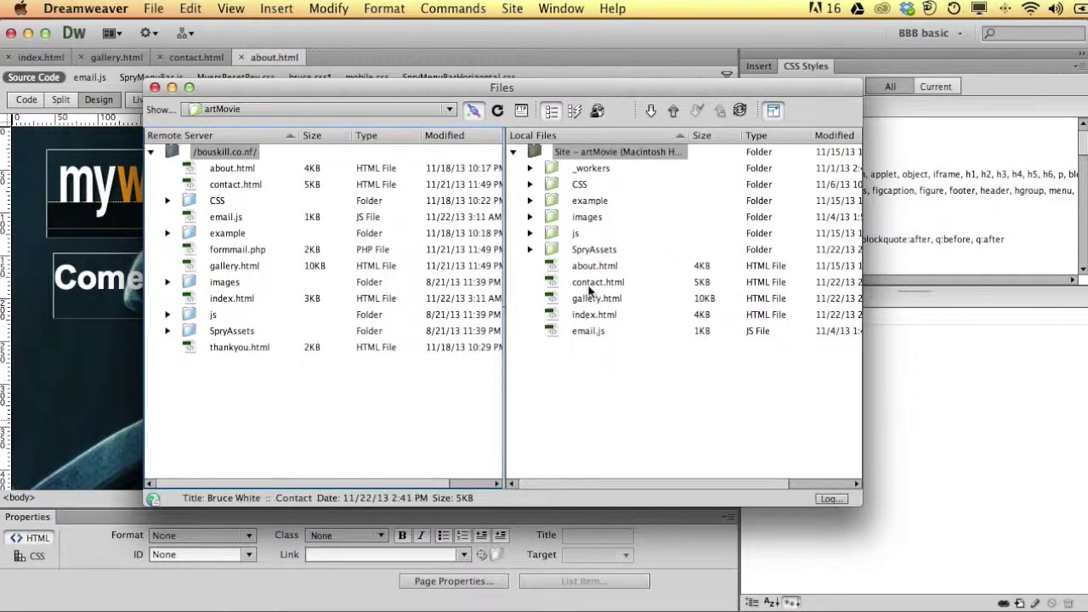
Upload index.html from the local files to the remote server
click(593, 314)
click(672, 113)
drag(652, 383, 495, 255)
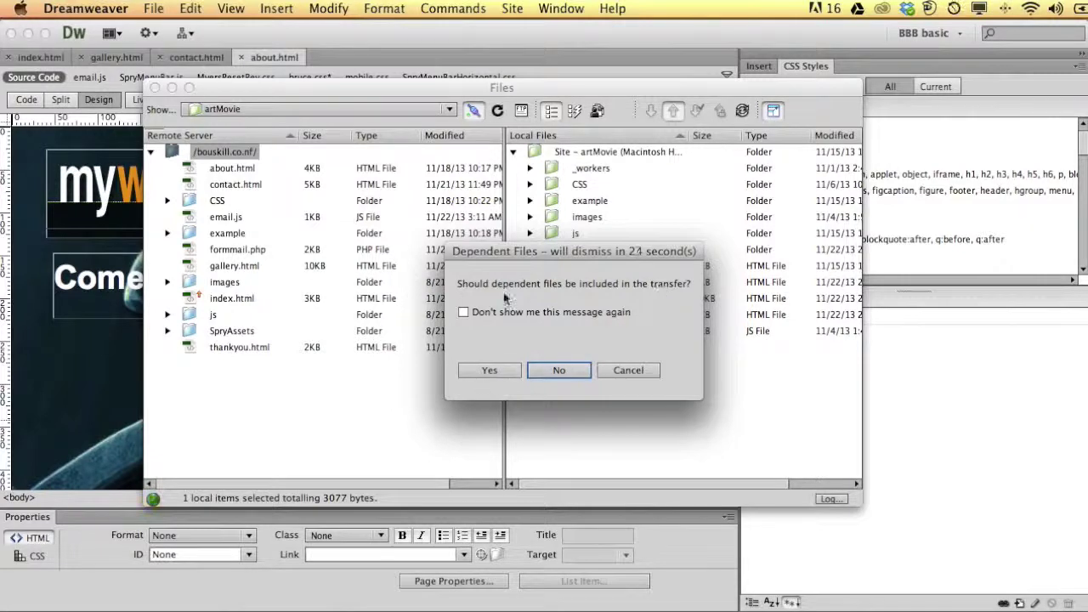
Cancel the index.html upload, dismiss the server-busy alert, deselect index.html and reopen Synchronize settings
drag(509, 249, 712, 322)
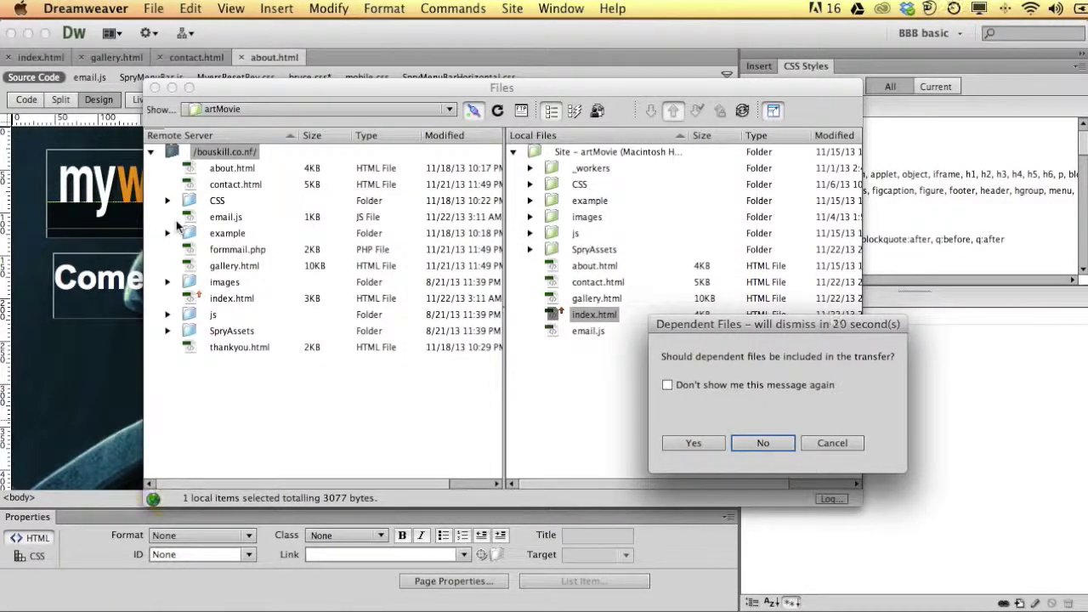
click(829, 443)
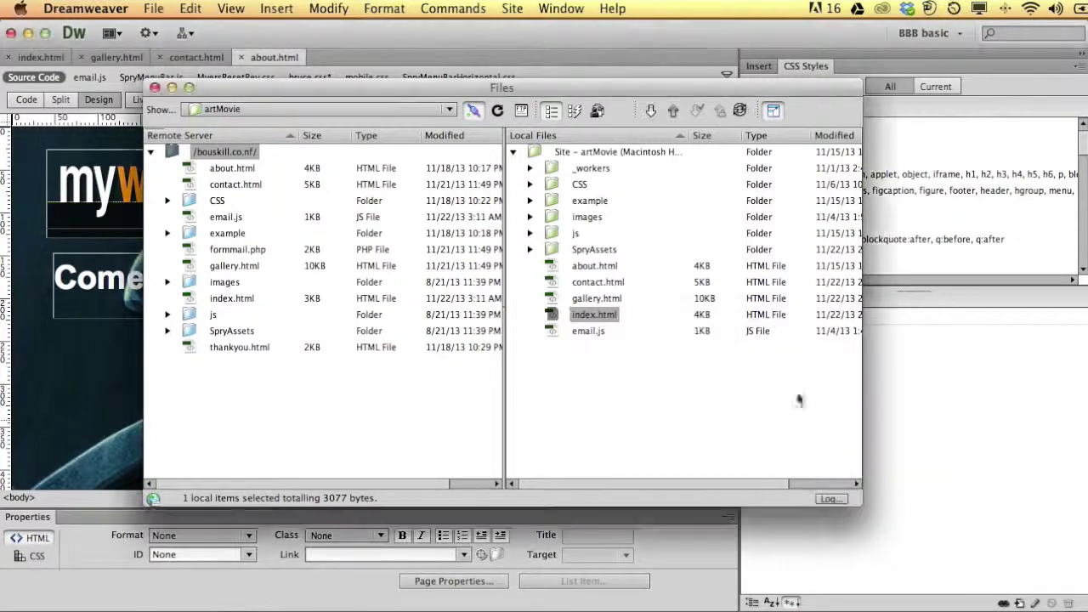
click(741, 112)
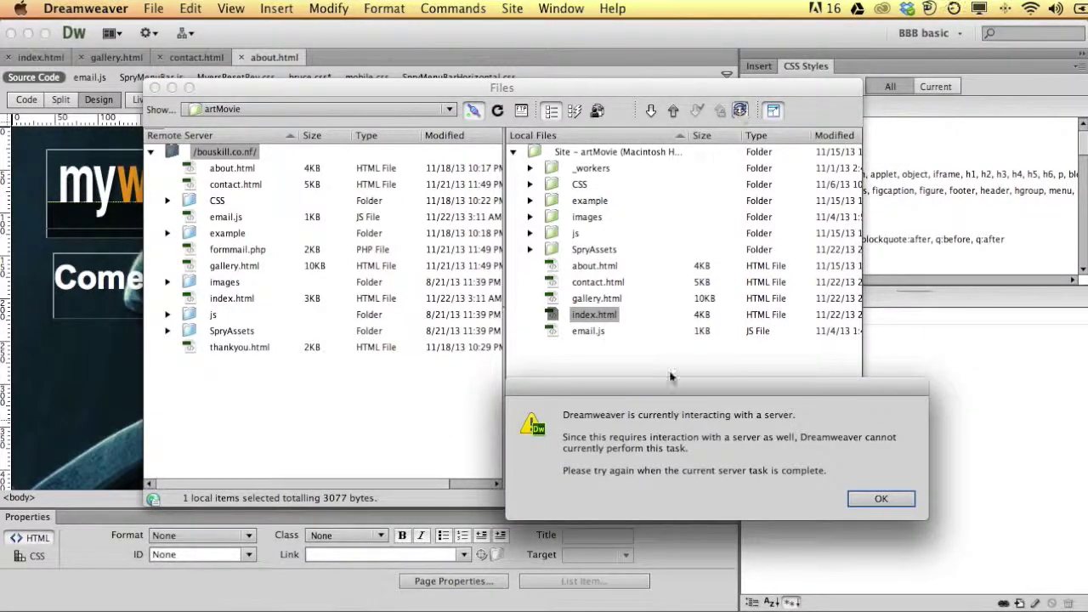
drag(672, 393, 536, 189)
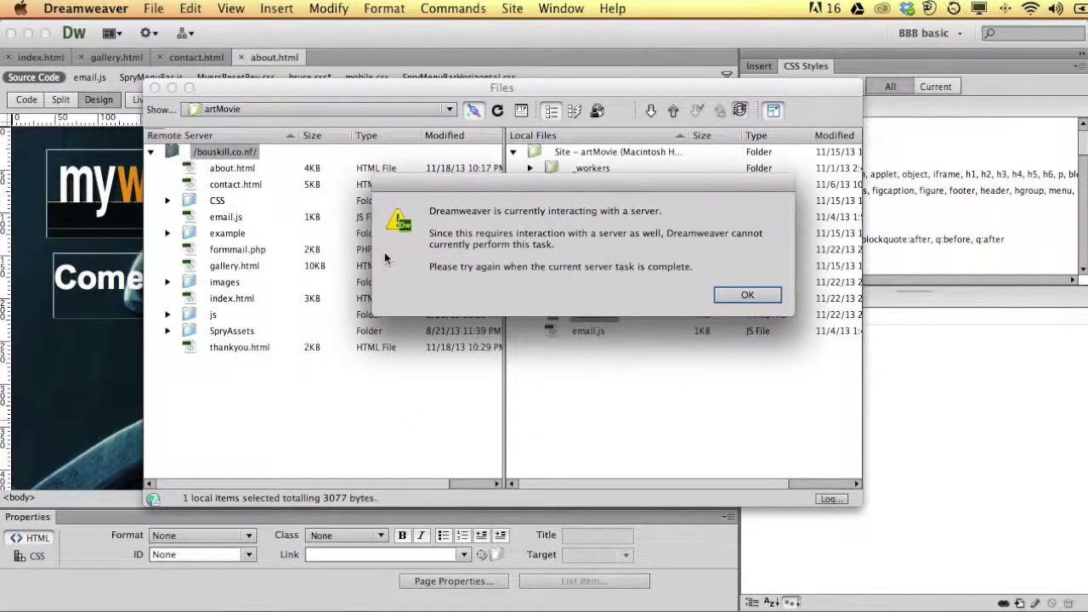
click(762, 296)
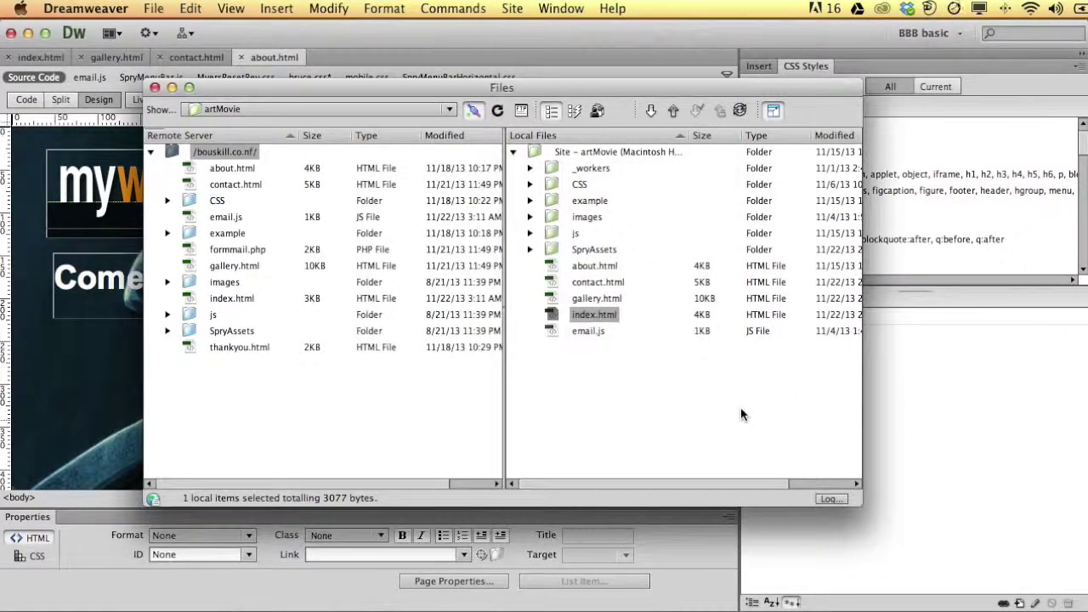
click(618, 406)
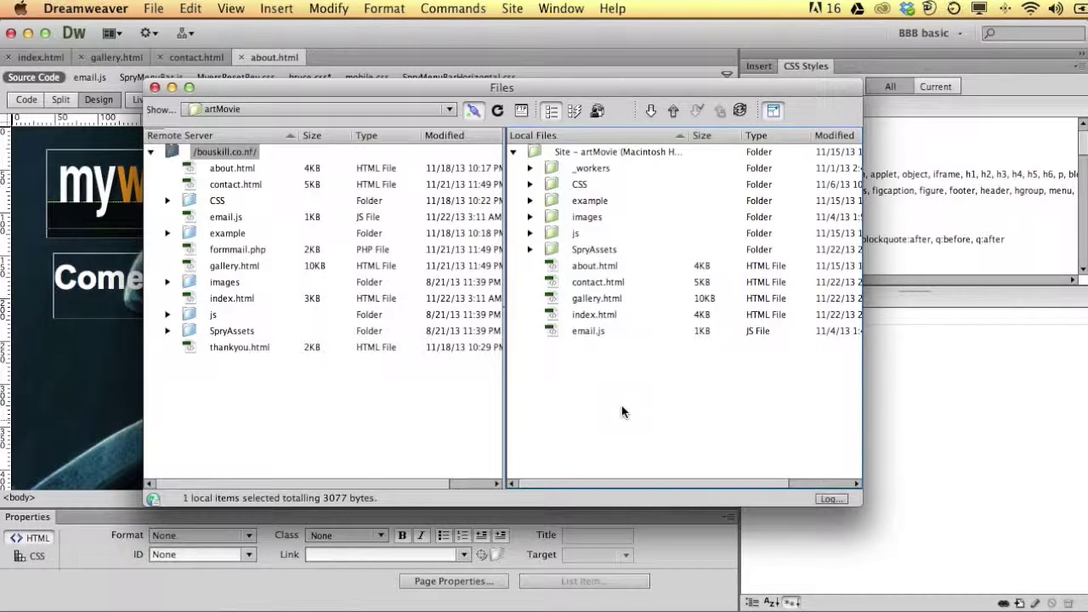
click(740, 111)
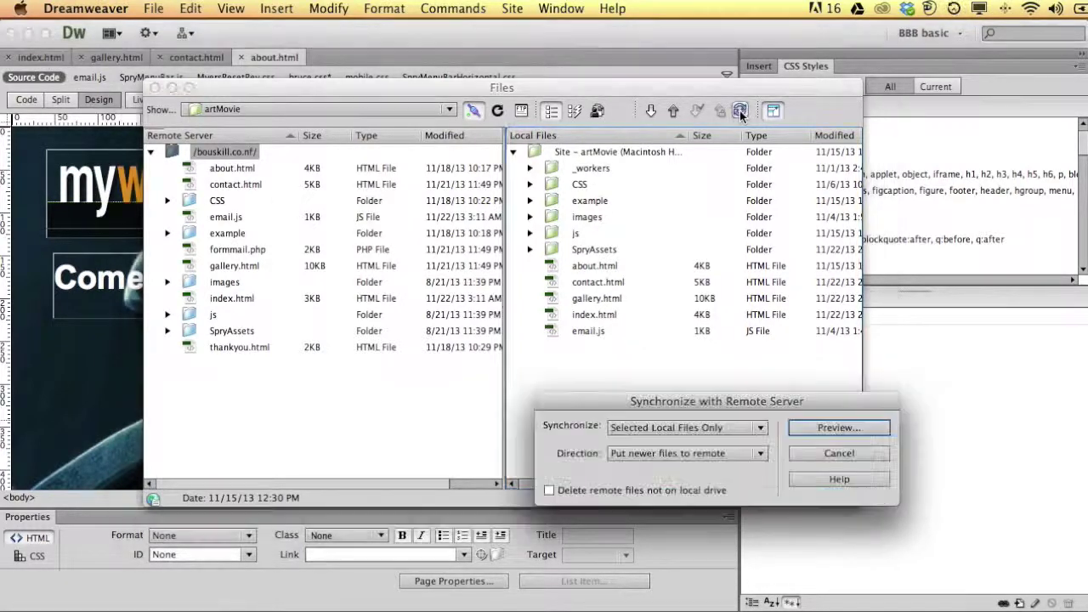
Synchronize the Entire 'artMovie' Site, deleting remote files not on local drive, and preview the changes
drag(708, 402, 543, 193)
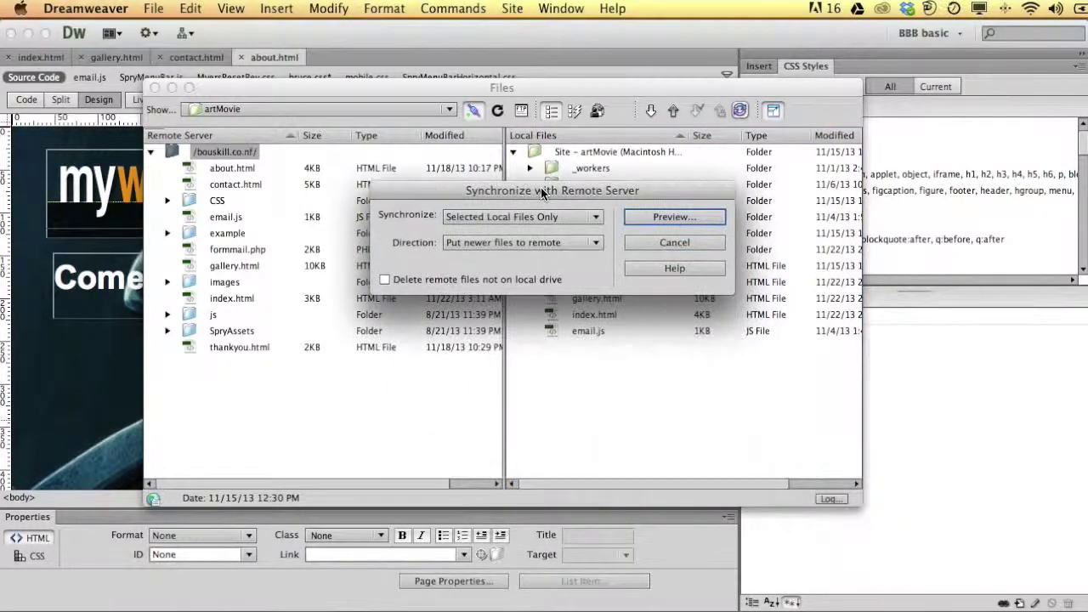
click(448, 220)
click(476, 188)
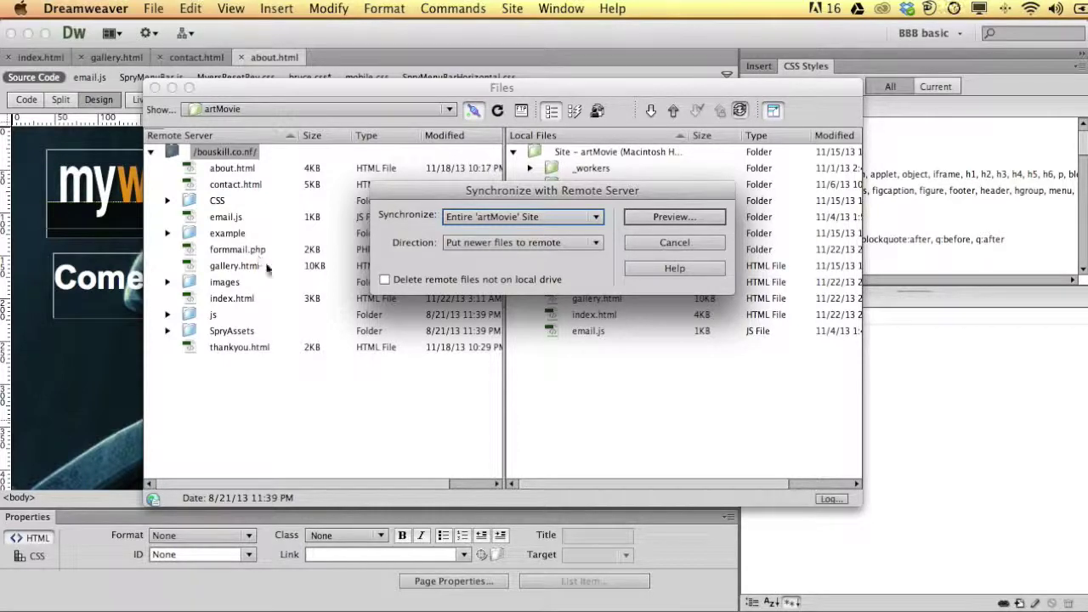
click(384, 280)
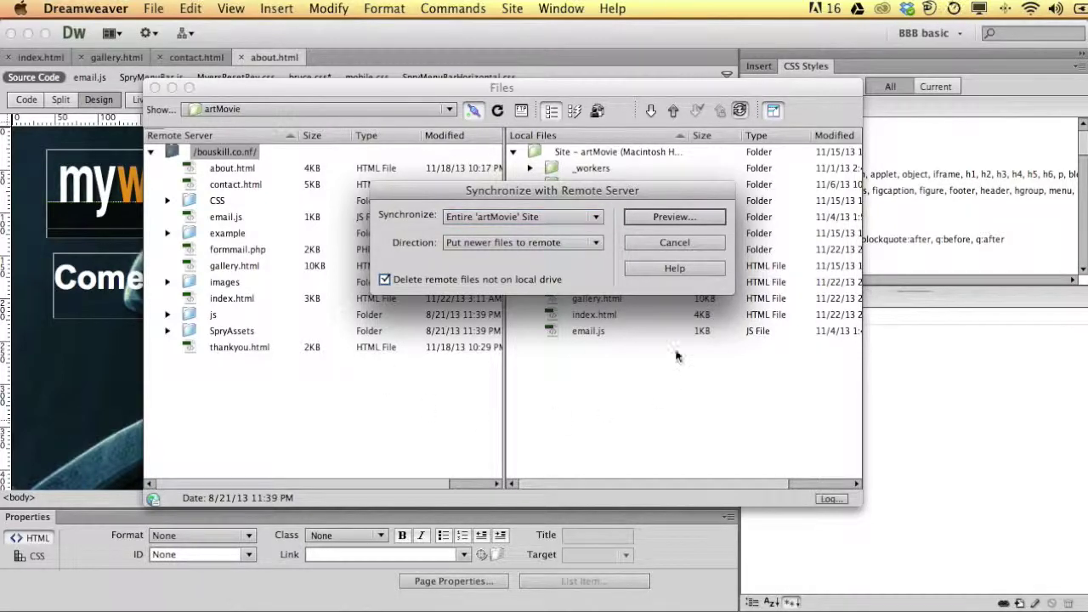
click(694, 219)
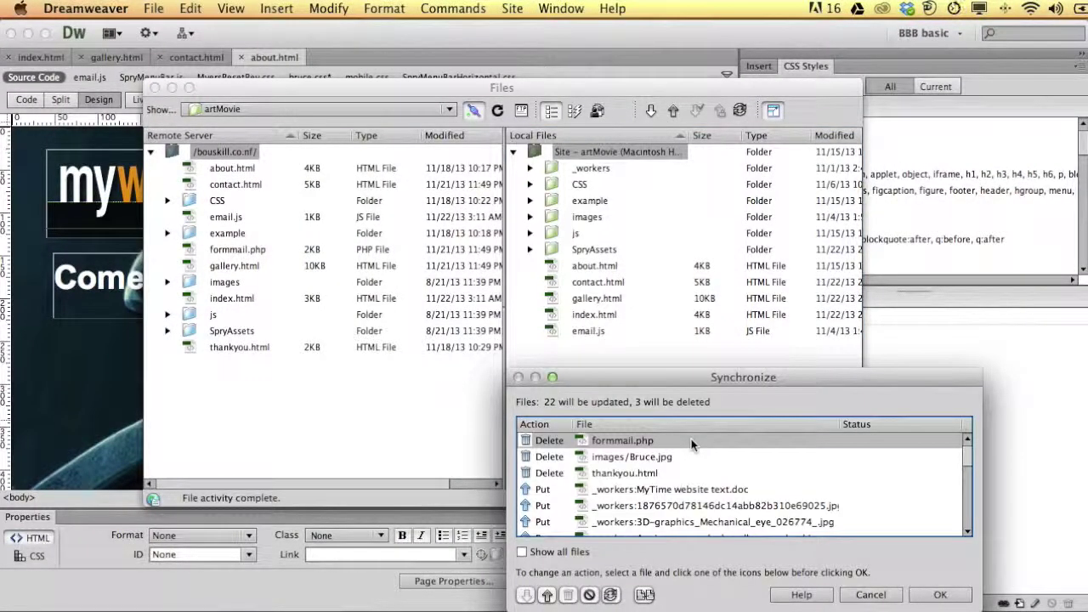
Scroll through the preview's file list, cancel the synchronization, and collapse the Files window back into the panel
drag(732, 375, 568, 174)
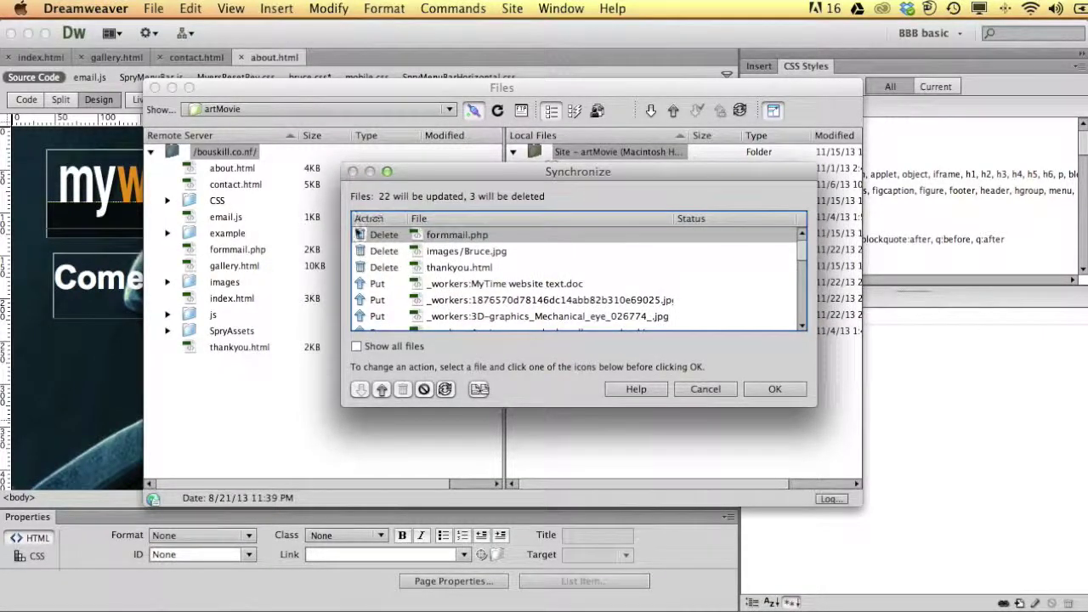
drag(801, 259, 800, 229)
click(771, 391)
click(801, 269)
drag(801, 270, 796, 313)
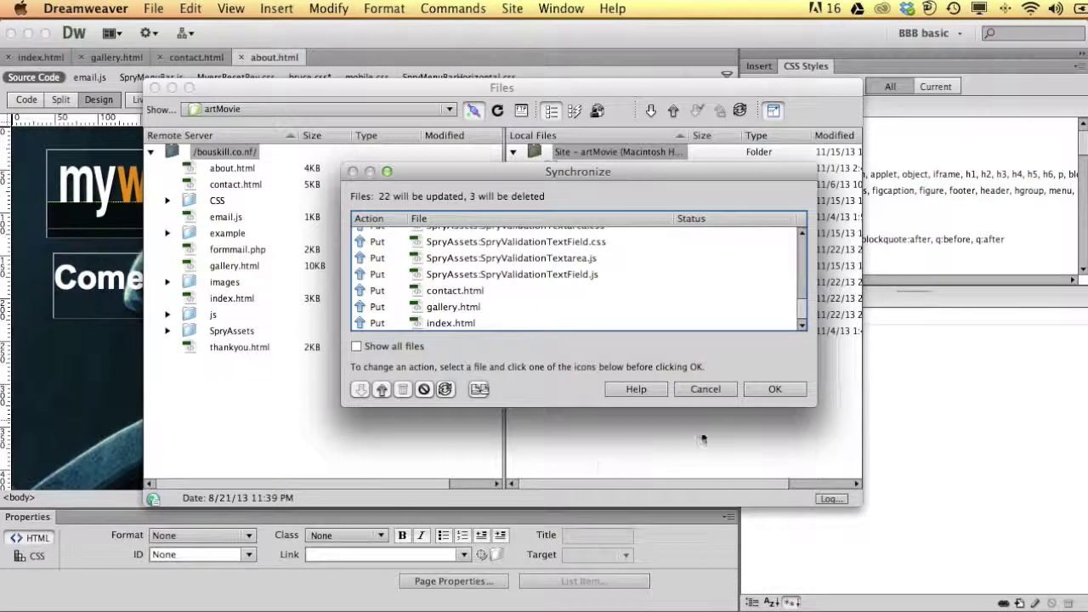
click(707, 390)
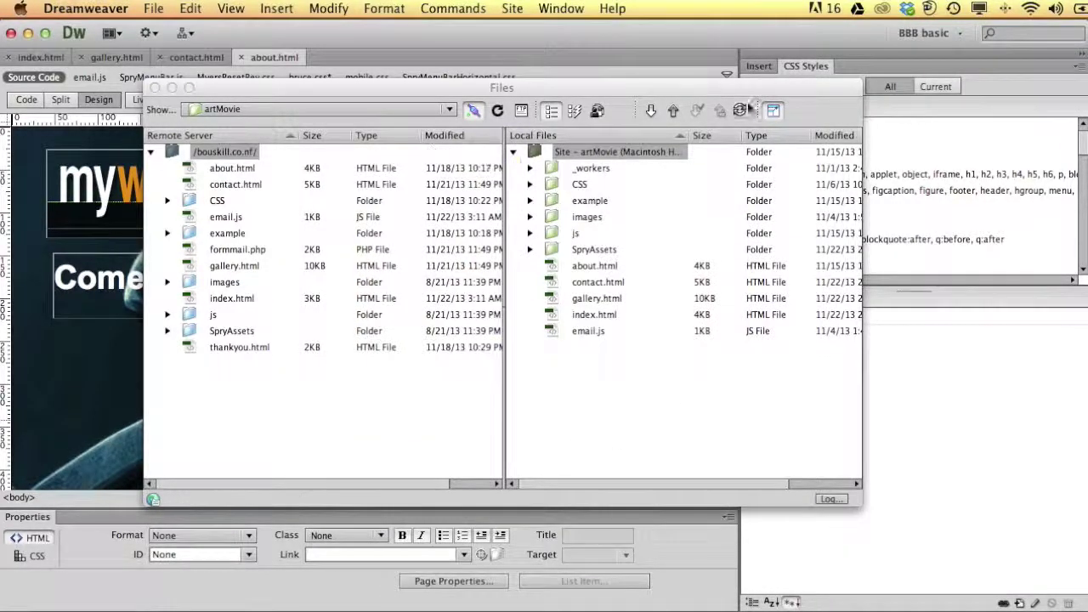
click(774, 111)
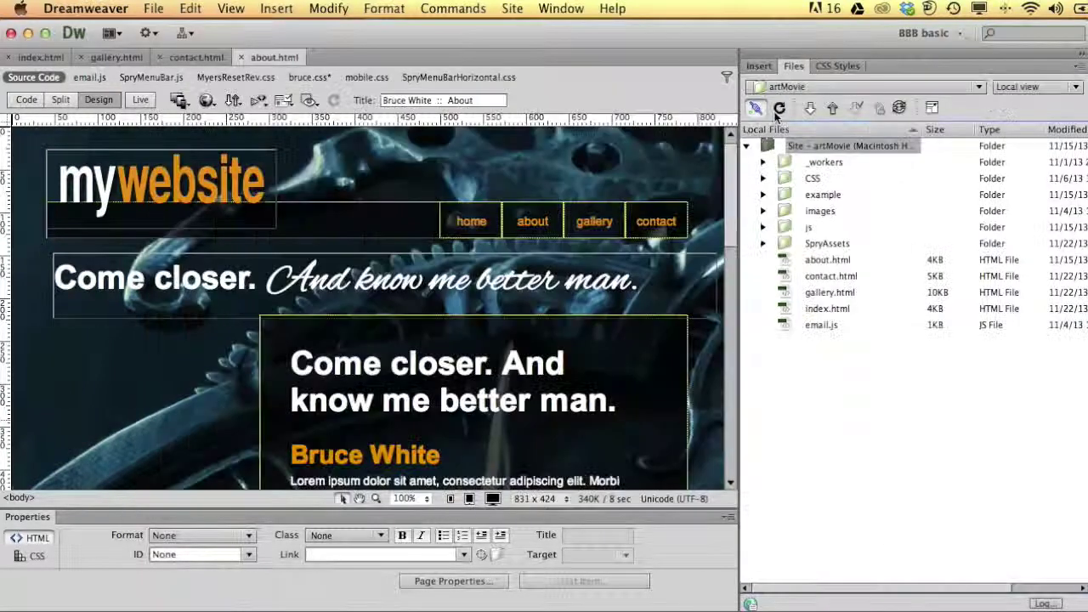